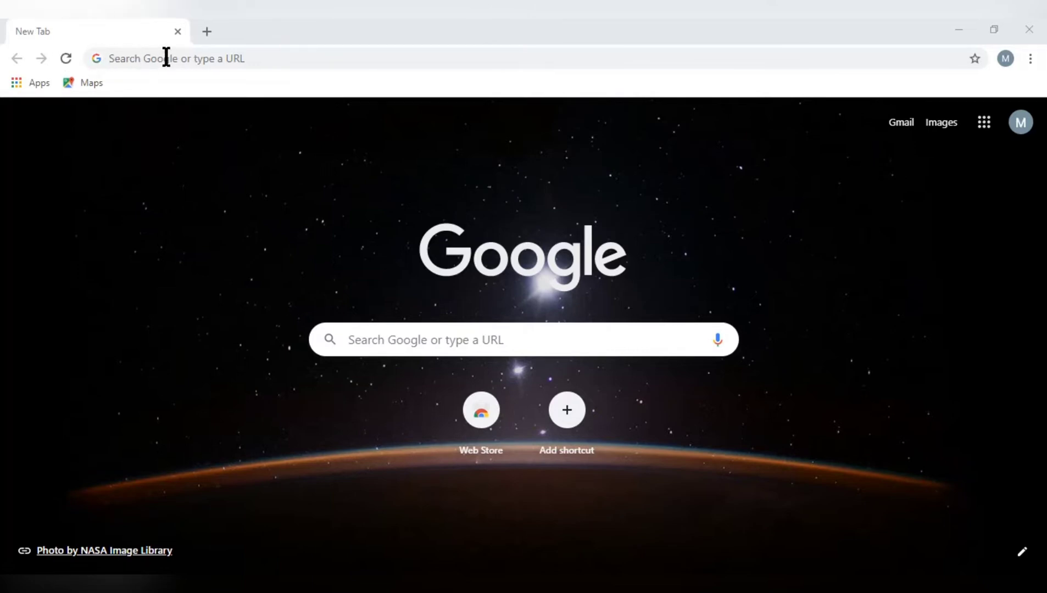
Search Google for "quizizz" and open the official quizizz.com website from the results
{"action": "left_click", "coordinate": [253, 60]}
{"action": "type", "text": "quizizzqq"}
{"action": "key", "text": "Left"}
{"action": "key", "text": "Left"}
{"action": "key", "text": "Left"}
{"action": "key", "text": "Left"}
{"action": "key", "text": "Left"}
{"action": "key", "text": "Left"}
{"action": "key", "text": "Left"}
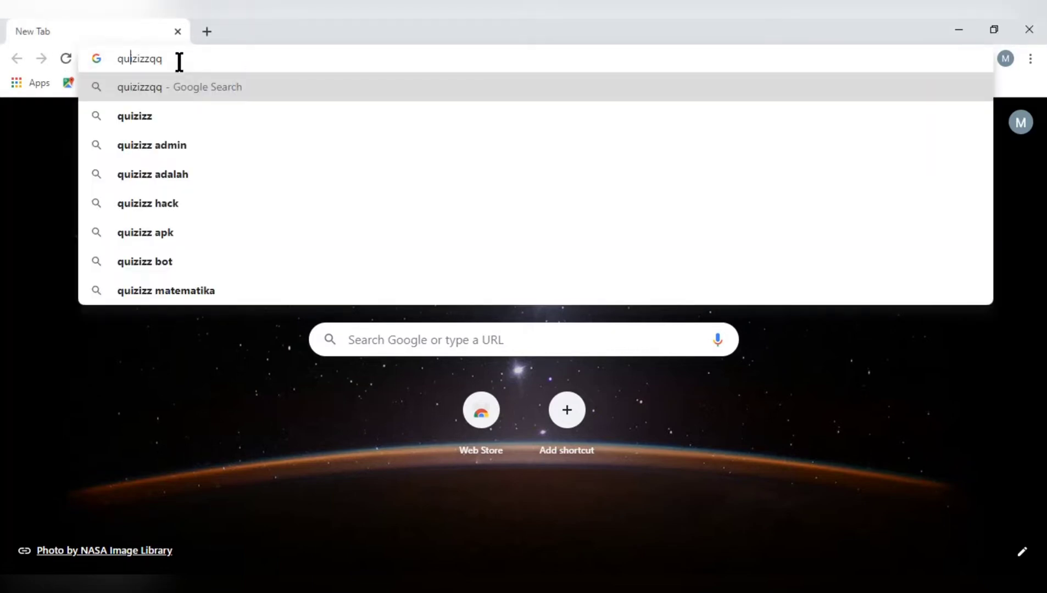
{"action": "key", "text": "BackSpace"}
{"action": "key", "text": "BackSpace"}
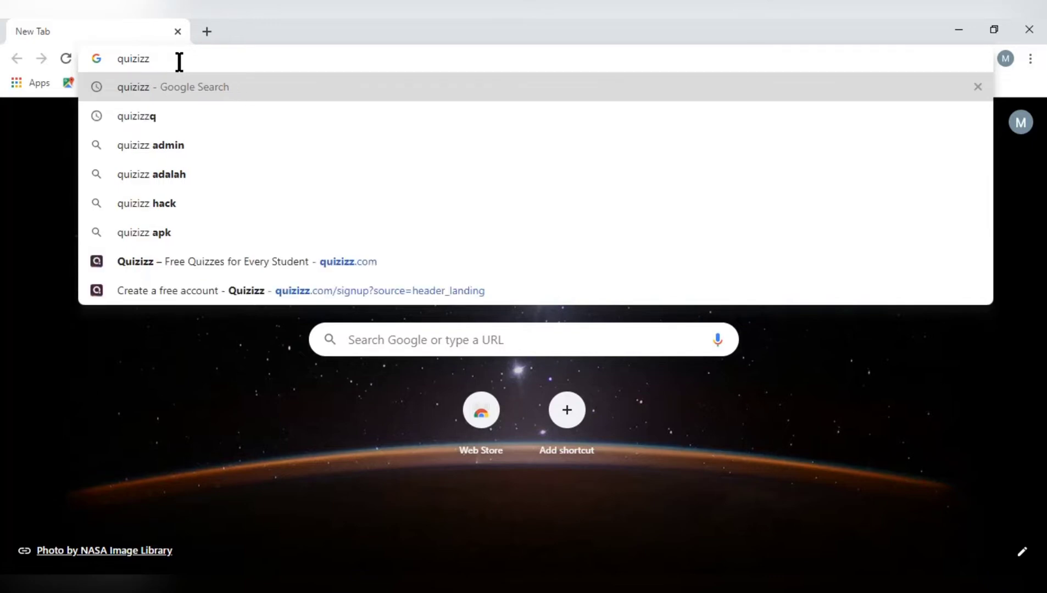
{"action": "key", "text": "Return"}
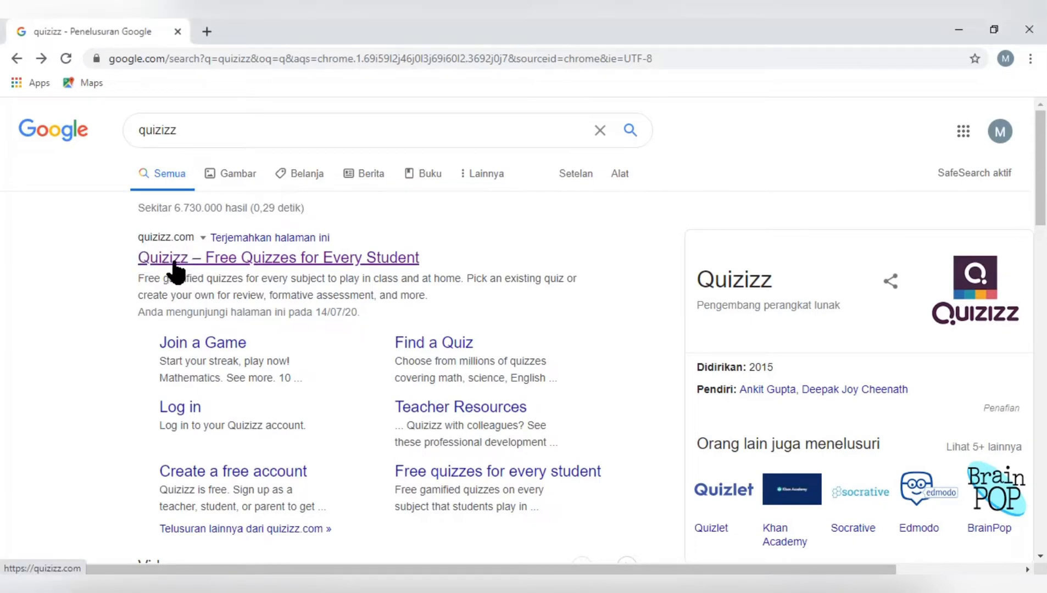
{"action": "left_click", "coordinate": [206, 259]}
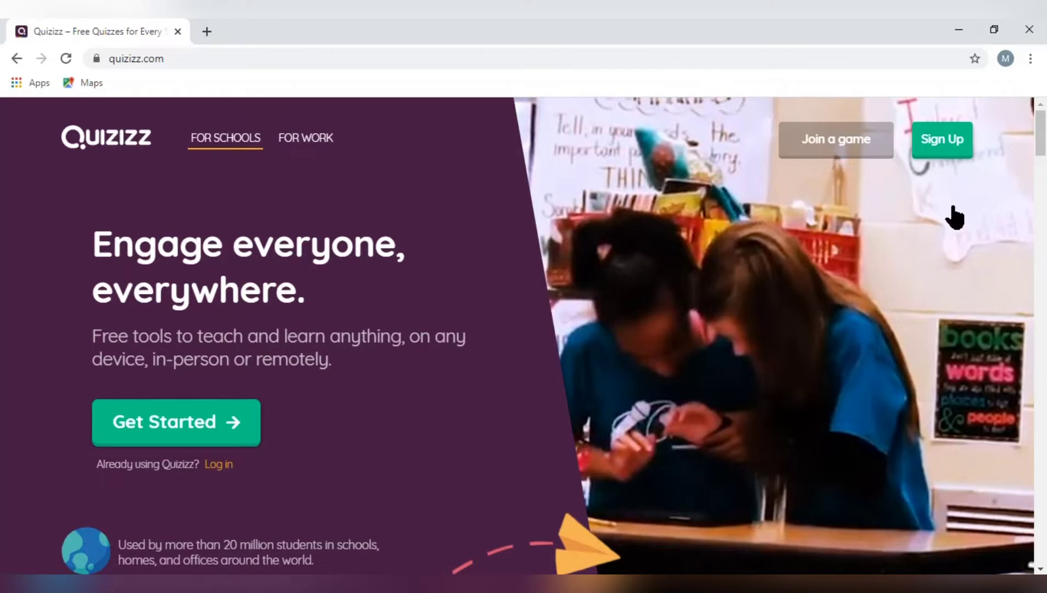
Sign up for Quizizz with the existing Google account, for use at a school as a teacher
{"action": "left_click", "coordinate": [947, 149]}
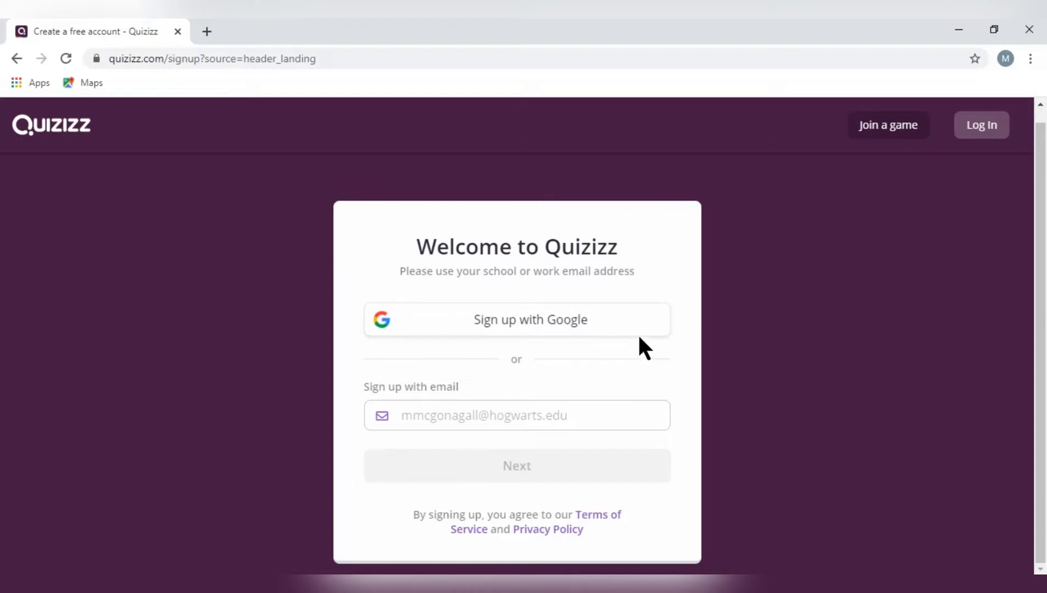
{"action": "left_click", "coordinate": [513, 331]}
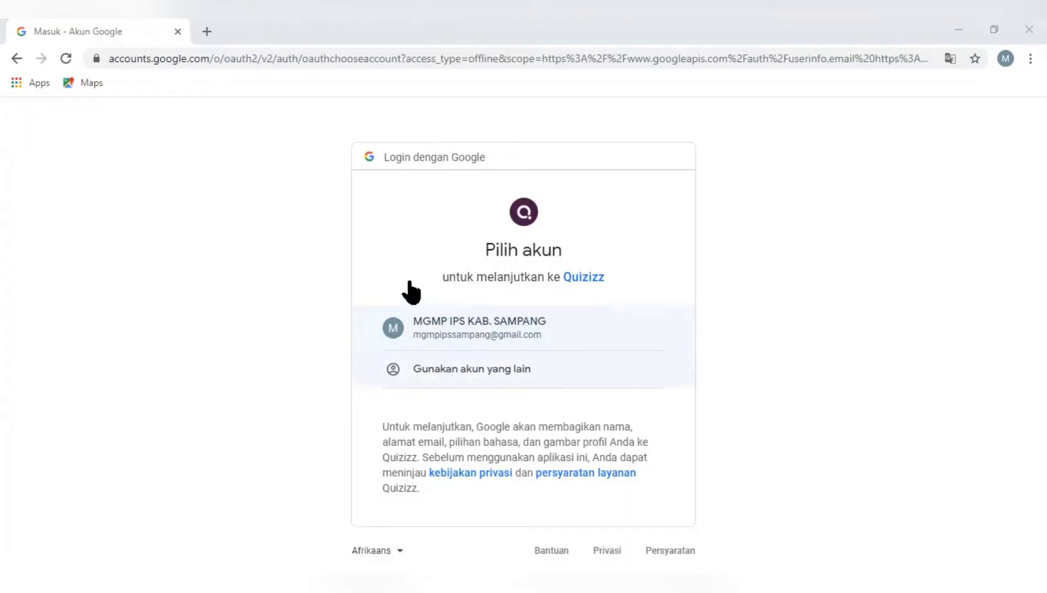
{"action": "left_click", "coordinate": [475, 331]}
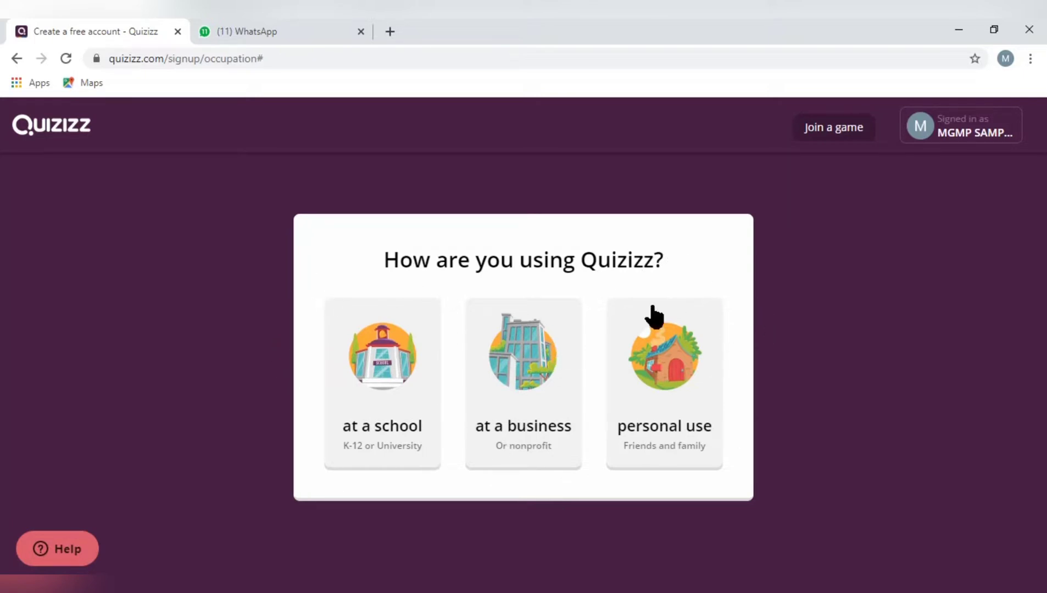
{"action": "left_click", "coordinate": [388, 375]}
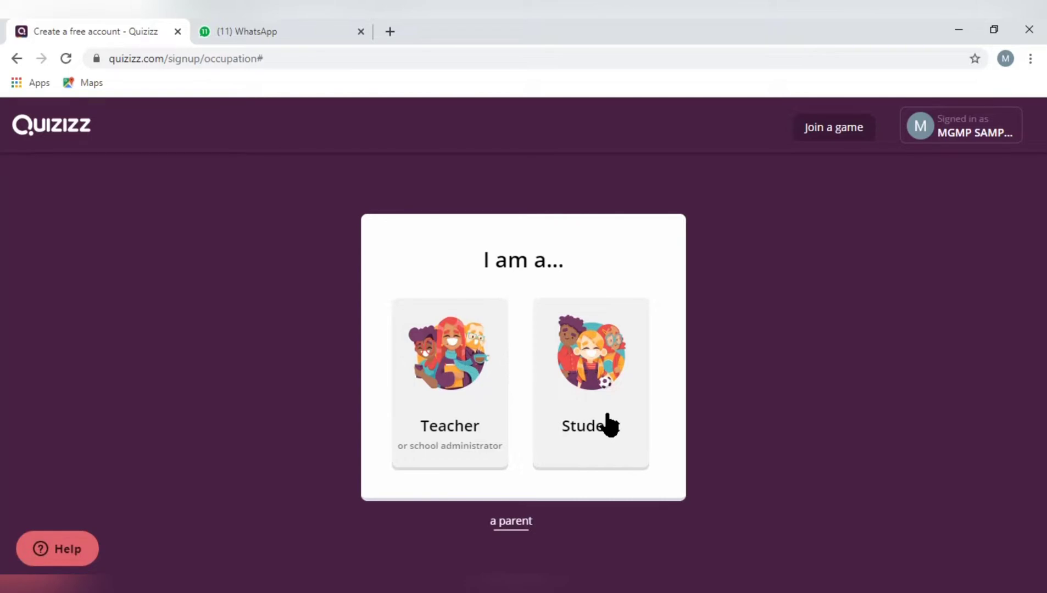
{"action": "left_click", "coordinate": [451, 372]}
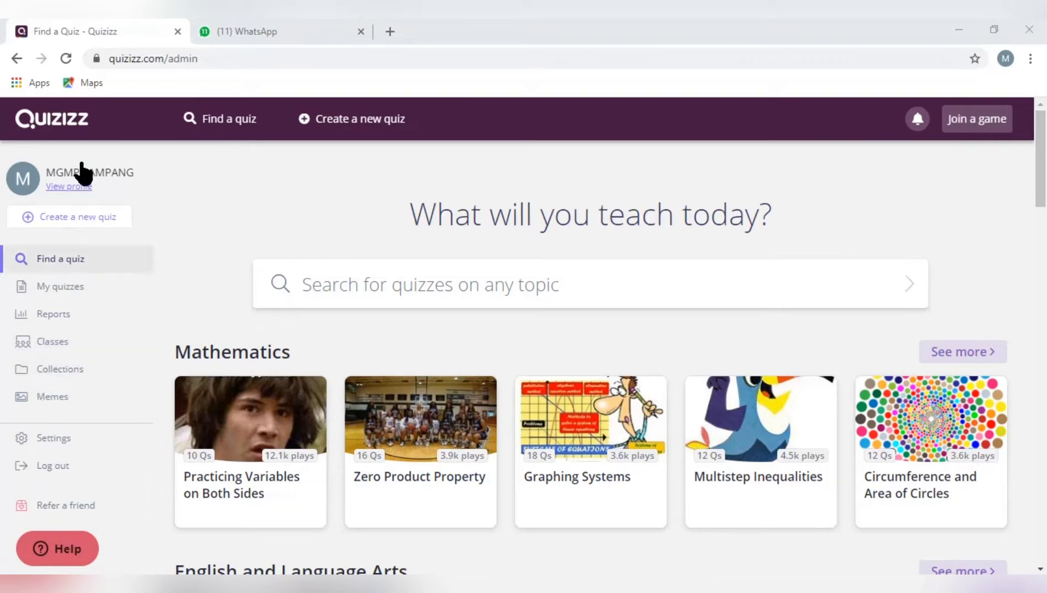
Set the preferred language to Bahasa Indonesia in the account settings
{"action": "left_click", "coordinate": [65, 439]}
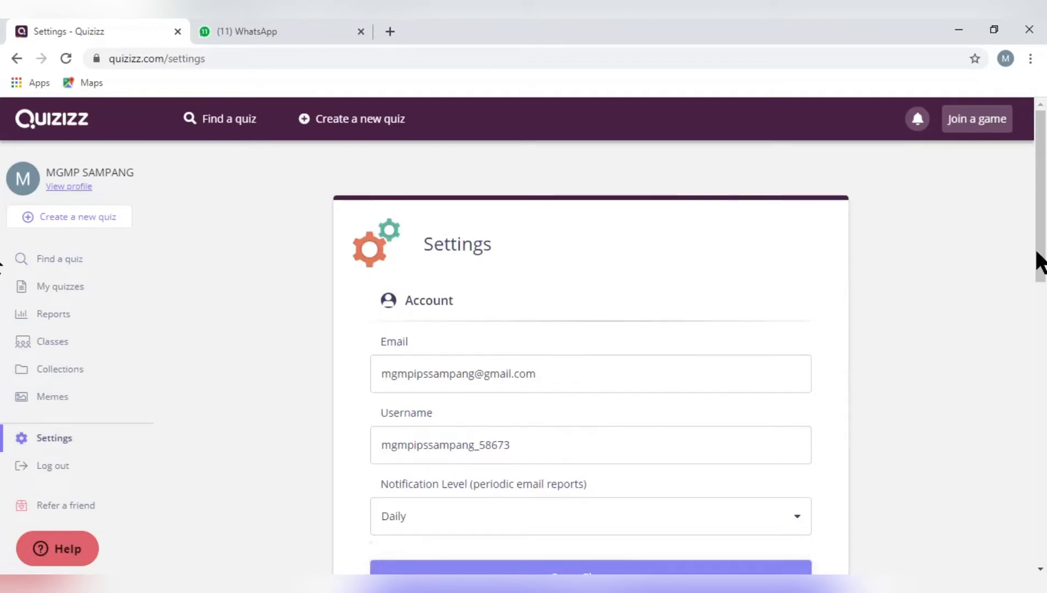
{"action": "left_click_drag", "start_coordinate": [1042, 261], "coordinate": [1035, 379]}
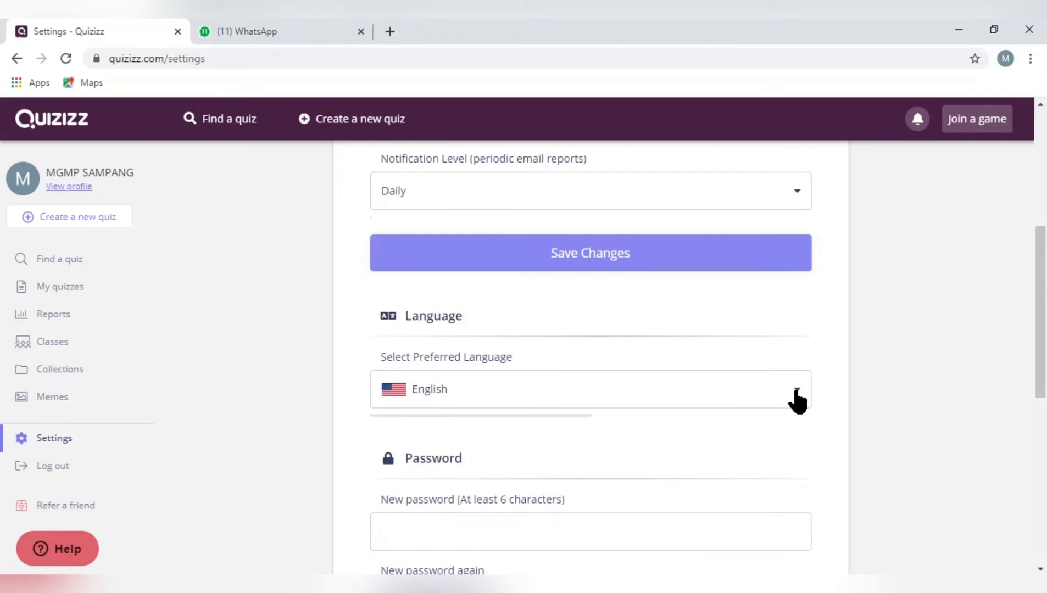
{"action": "left_click", "coordinate": [795, 391]}
{"action": "left_click_drag", "start_coordinate": [805, 431], "coordinate": [794, 552]}
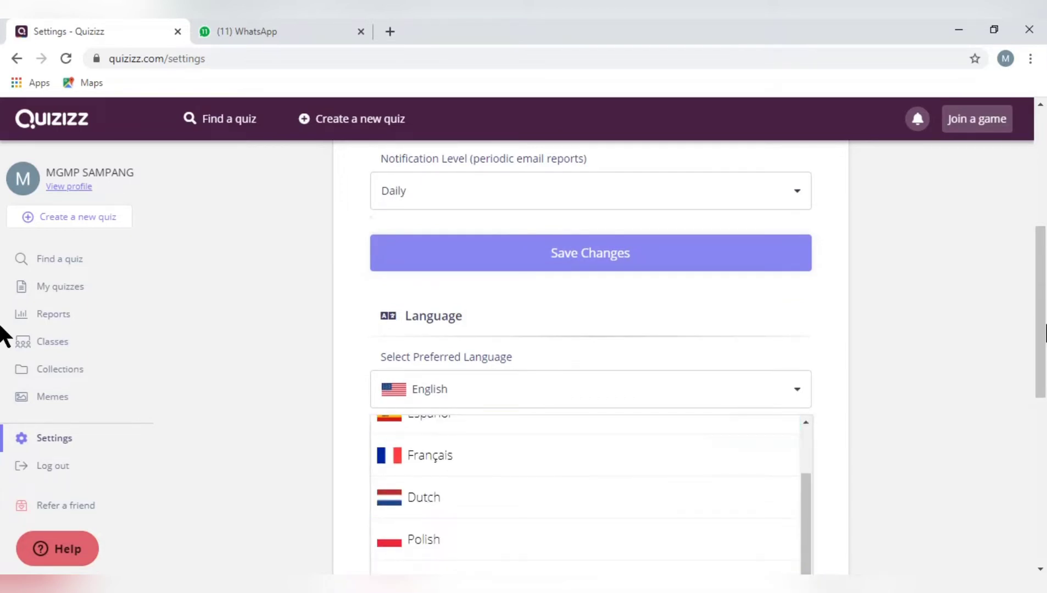
{"action": "left_click_drag", "start_coordinate": [1039, 324], "coordinate": [1040, 374]}
{"action": "left_click", "coordinate": [801, 267]}
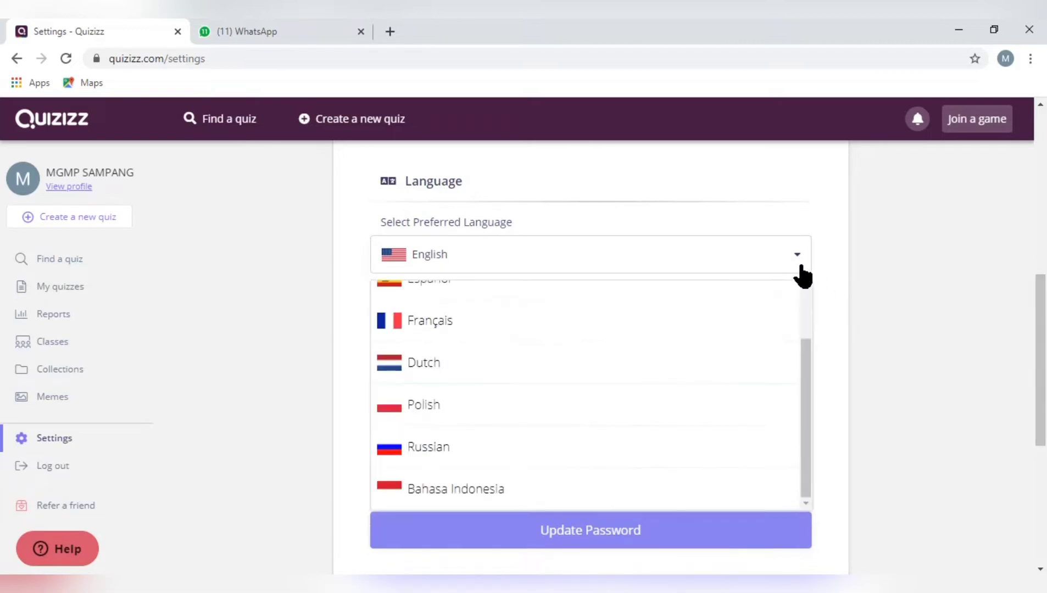
{"action": "left_click", "coordinate": [608, 486]}
{"action": "scroll", "coordinate": [997, 301], "scroll_direction": "up", "scroll_amount": 5}
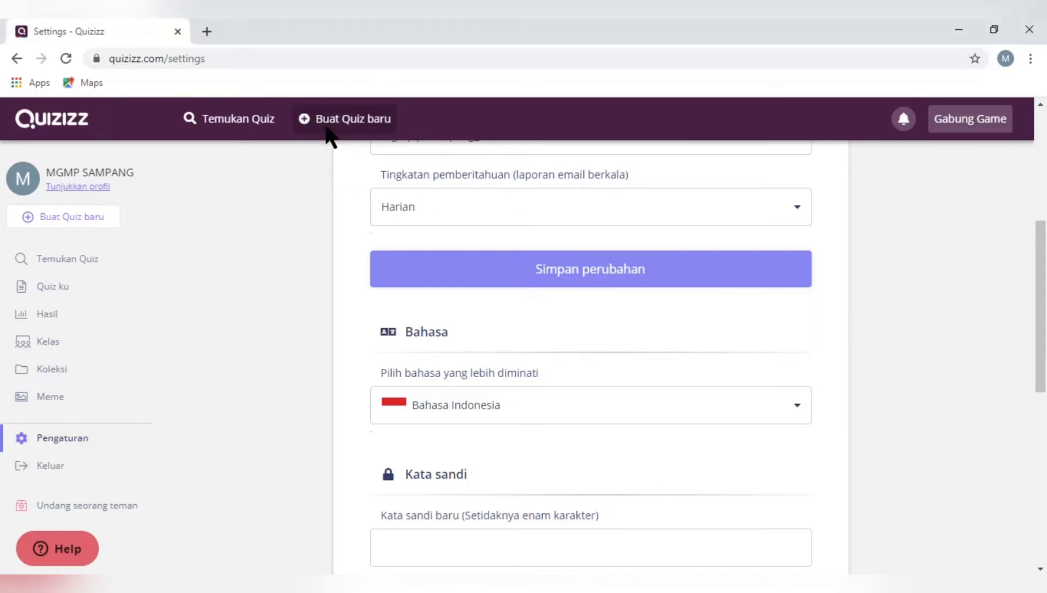
Create a new quiz named "PENILAIAN TENGAH SEMESTER" with Ilmu Sosial as its subject
{"action": "left_click", "coordinate": [343, 119]}
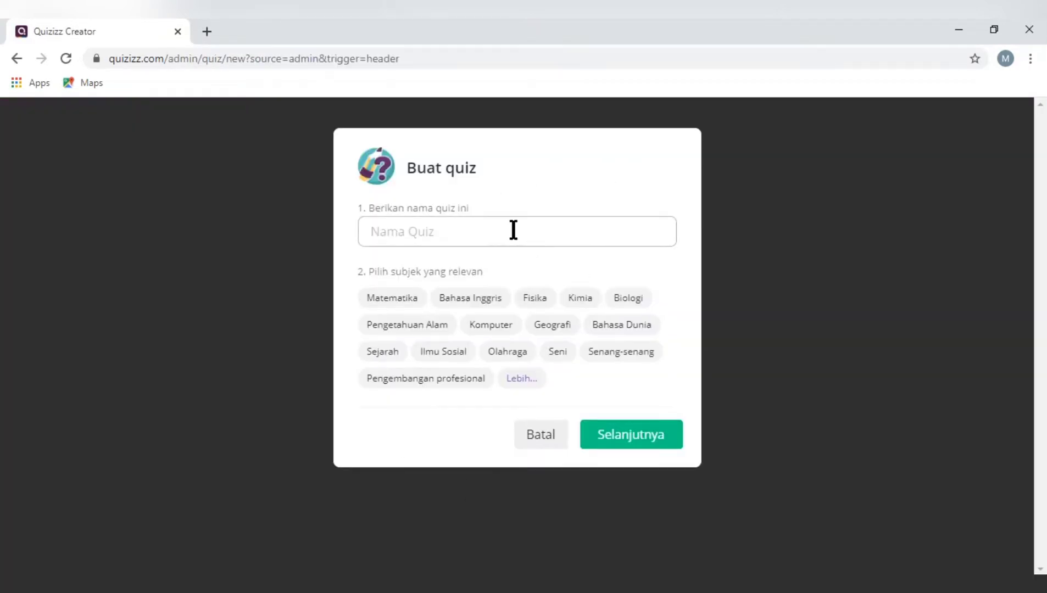
{"action": "left_click", "coordinate": [513, 230]}
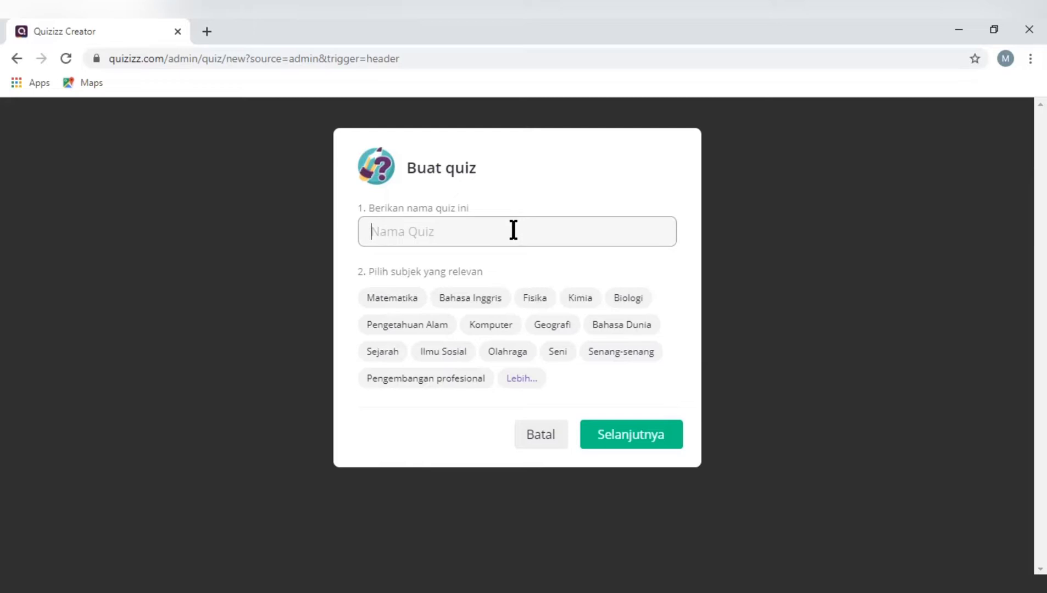
{"action": "type", "text": "PENILAIAN Y"}
{"action": "key", "text": "BackSpace"}
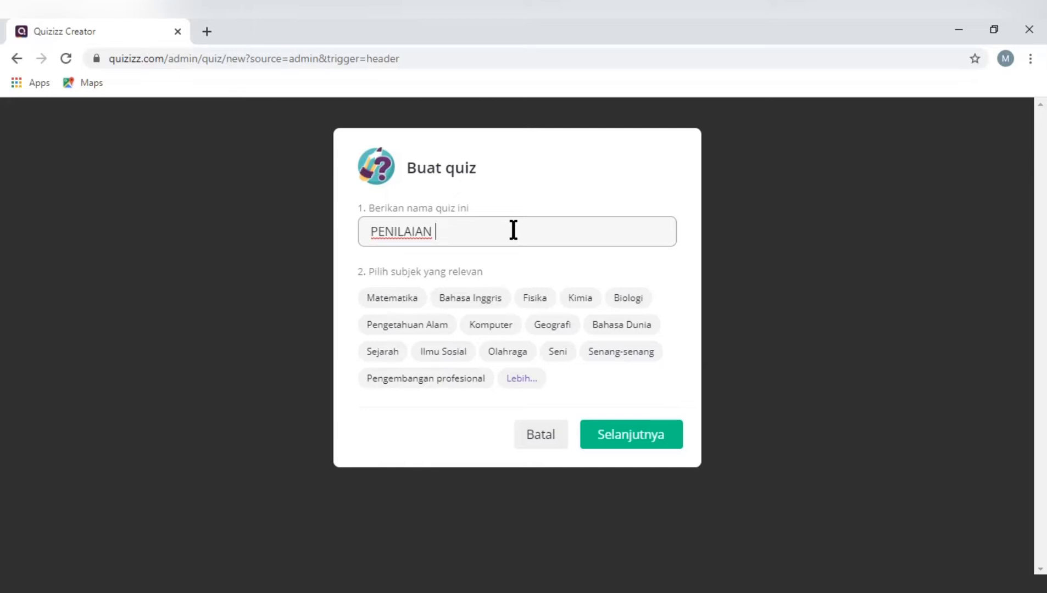
{"action": "type", "text": "TENGAH SEMESTER"}
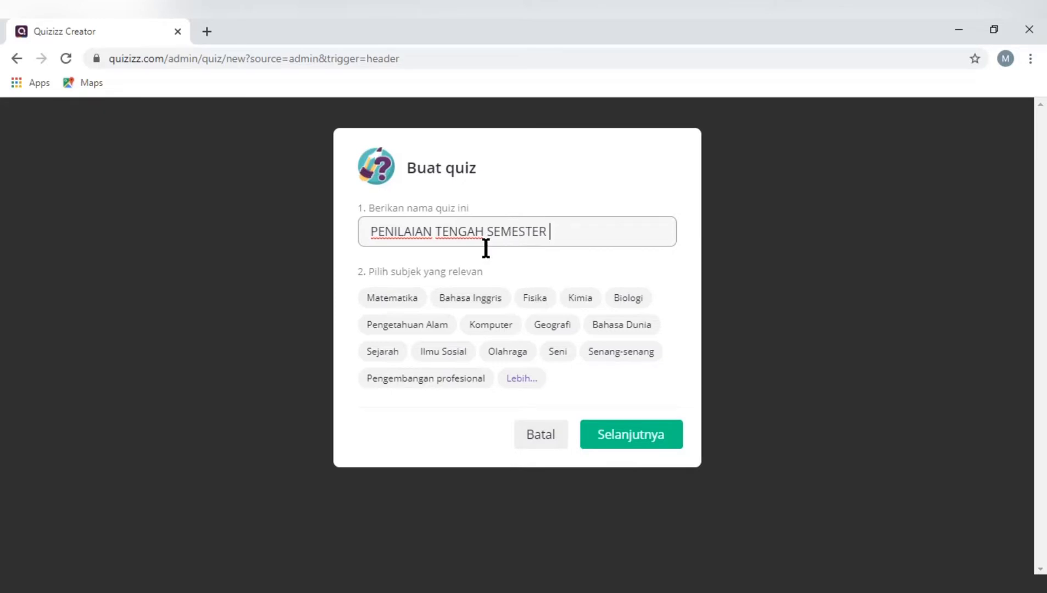
{"action": "left_click", "coordinate": [439, 356]}
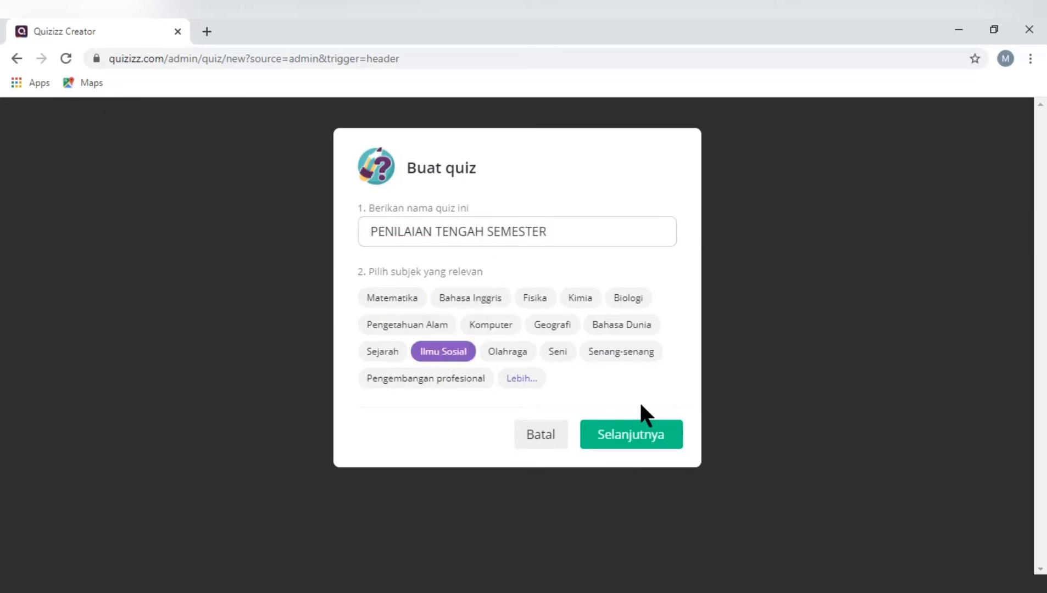
{"action": "left_click", "coordinate": [641, 436]}
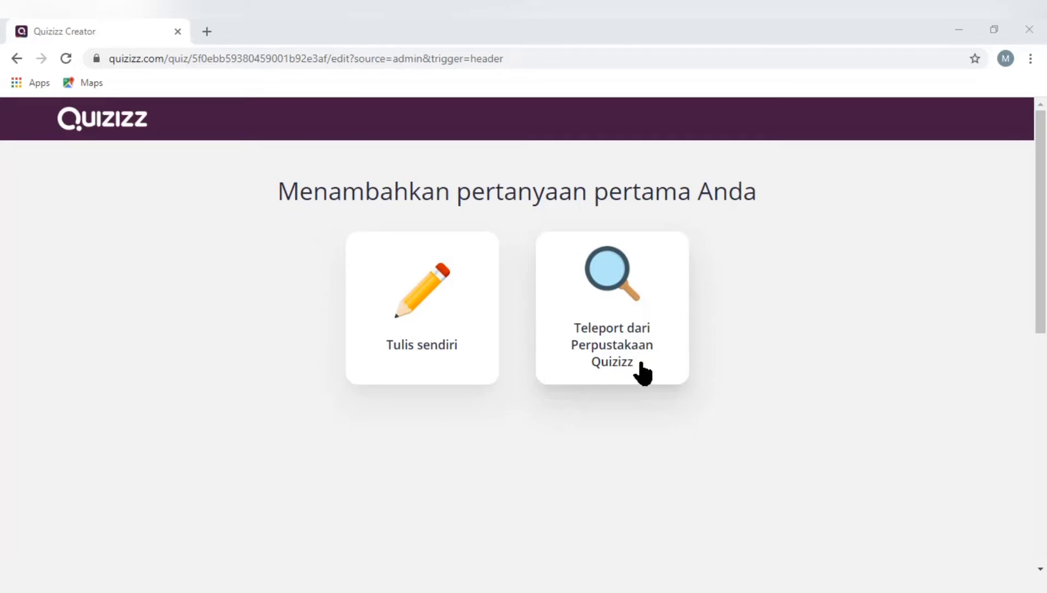
Choose to write the first question yourself (Tulis sendiri) and start a multiple-choice question (Pilihan ganda)
{"action": "left_click", "coordinate": [556, 338]}
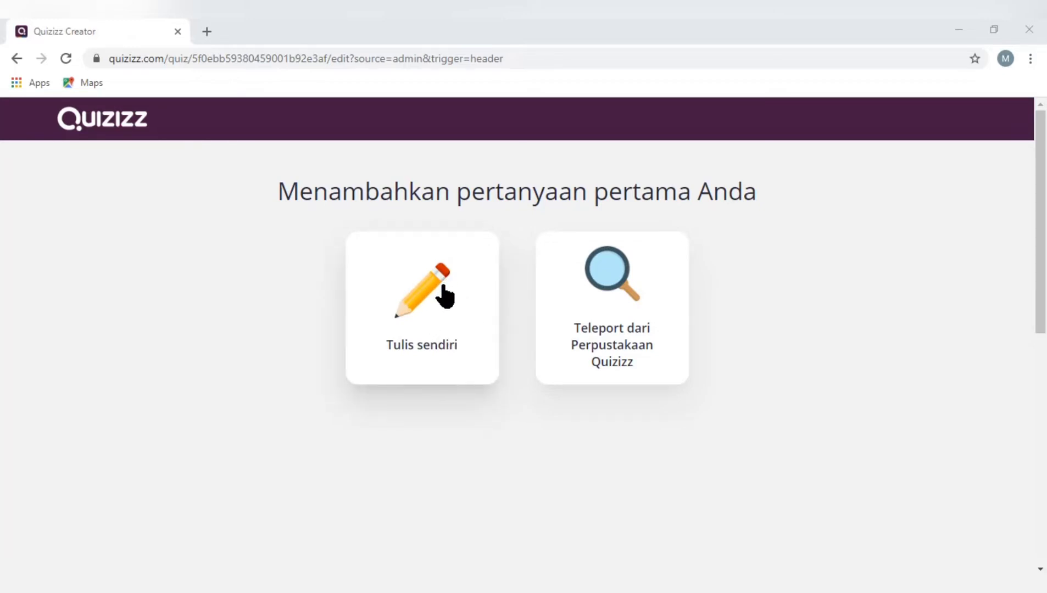
{"action": "left_click", "coordinate": [439, 310]}
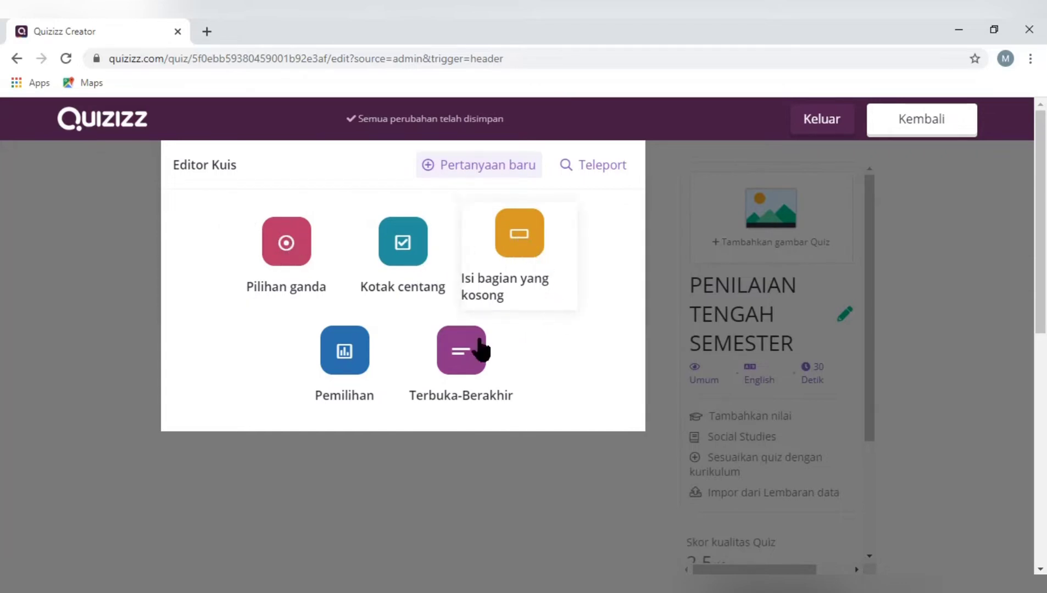
{"action": "left_click", "coordinate": [302, 249]}
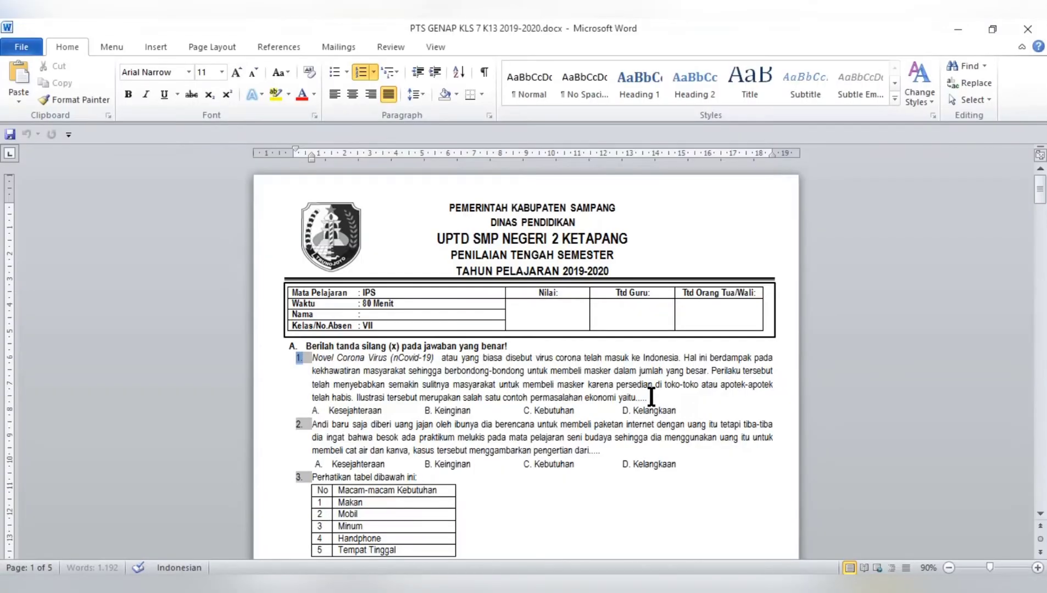
Copy the text of question 1 from the Word file PTS GENAP KLS 7 K13 2019-2020.docx and return to the Quizizz editor
{"action": "left_click_drag", "start_coordinate": [651, 398], "coordinate": [287, 357]}
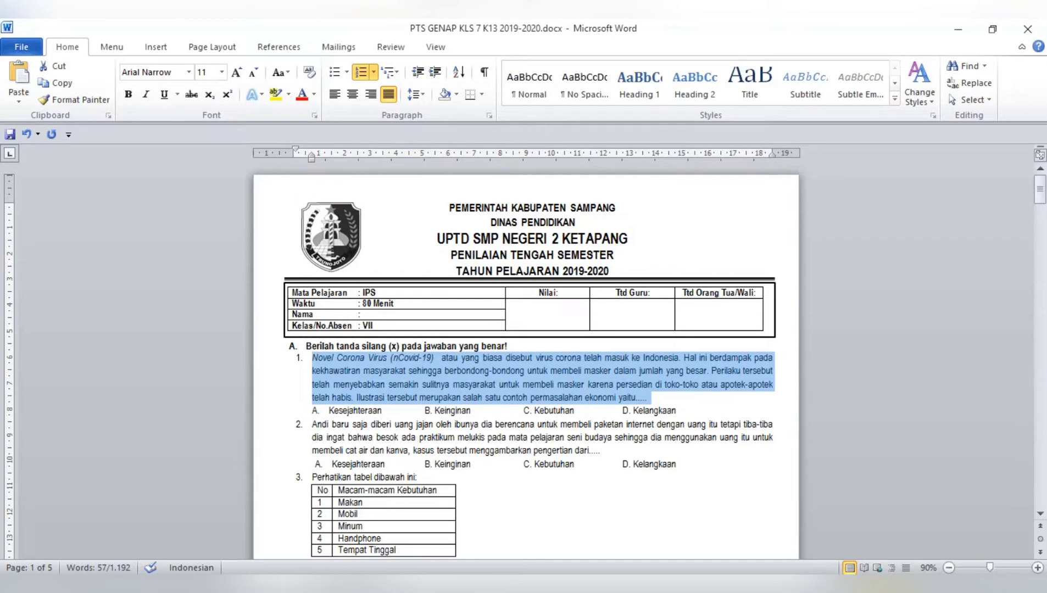
{"action": "mouse_move", "coordinate": [770, 585]}
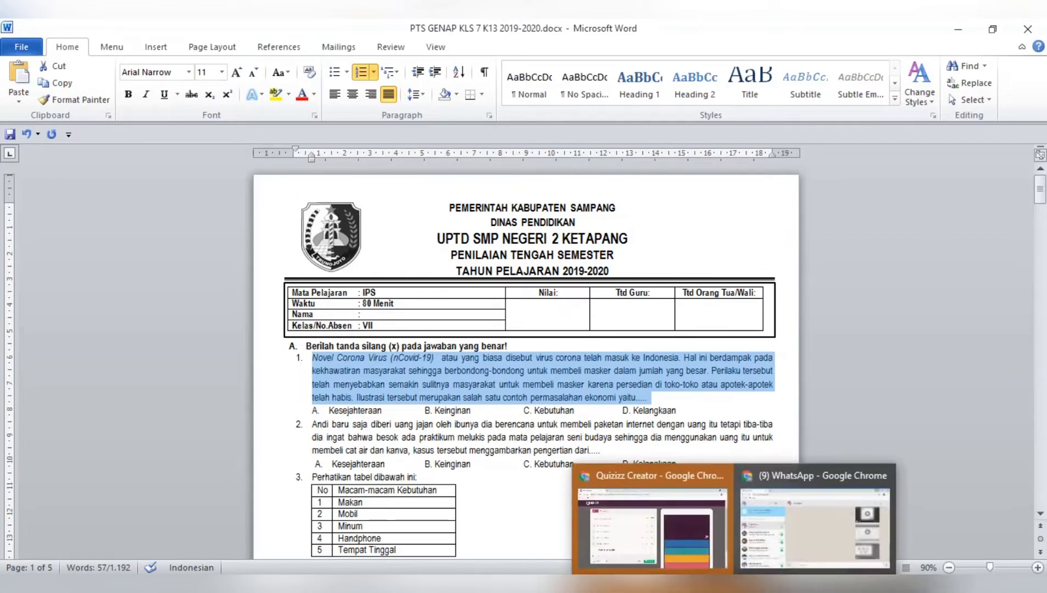
{"action": "left_click", "coordinate": [710, 495]}
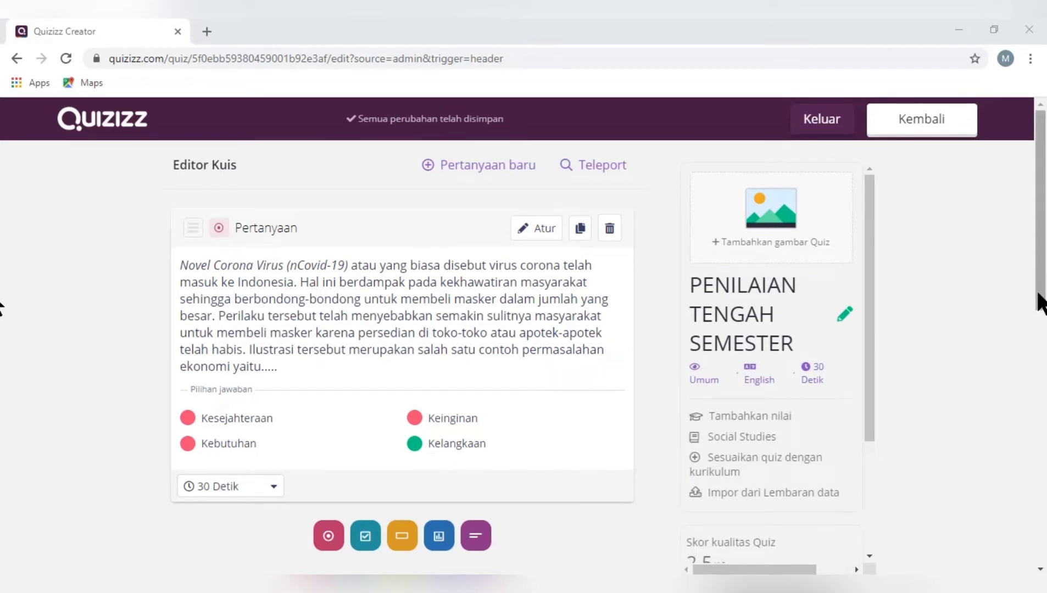
Add a second multiple-choice question (Pilihan ganda) below the first one and start entering its question text
{"action": "left_click_drag", "start_coordinate": [1039, 300], "coordinate": [999, 341]}
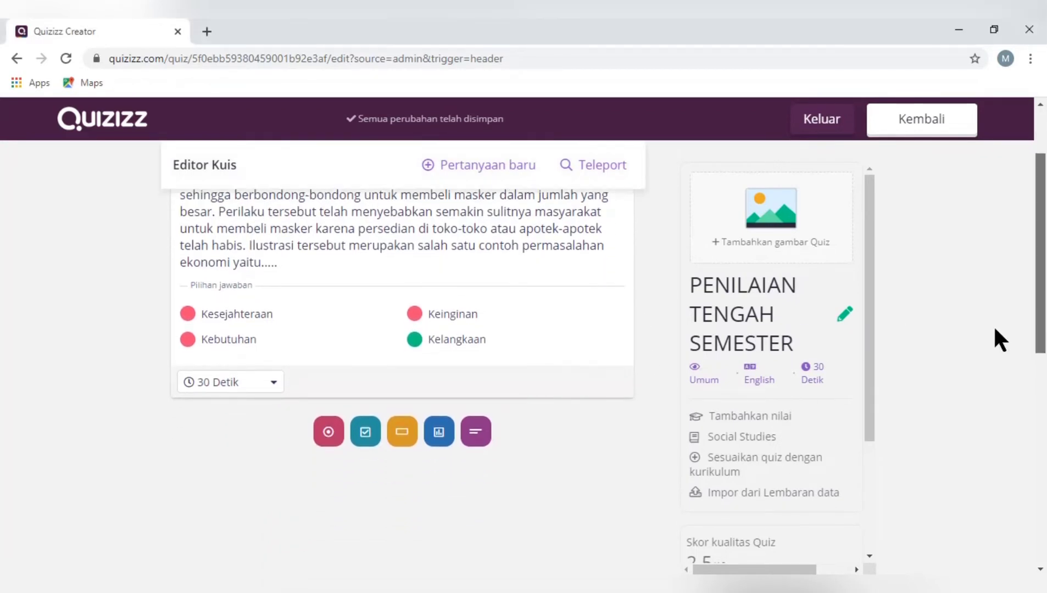
{"action": "left_click", "coordinate": [329, 433]}
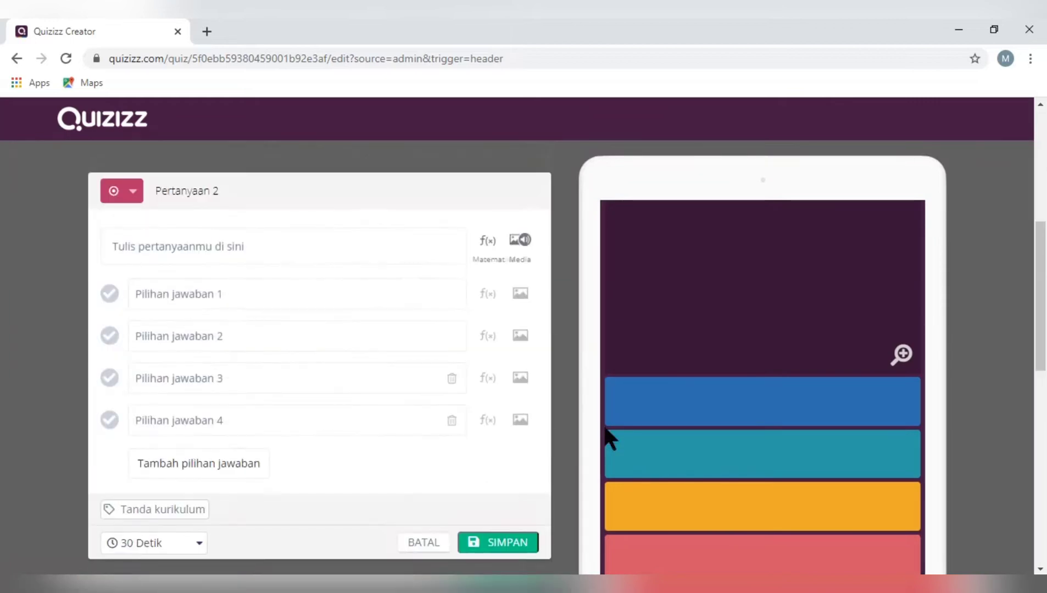
{"action": "left_click", "coordinate": [231, 233]}
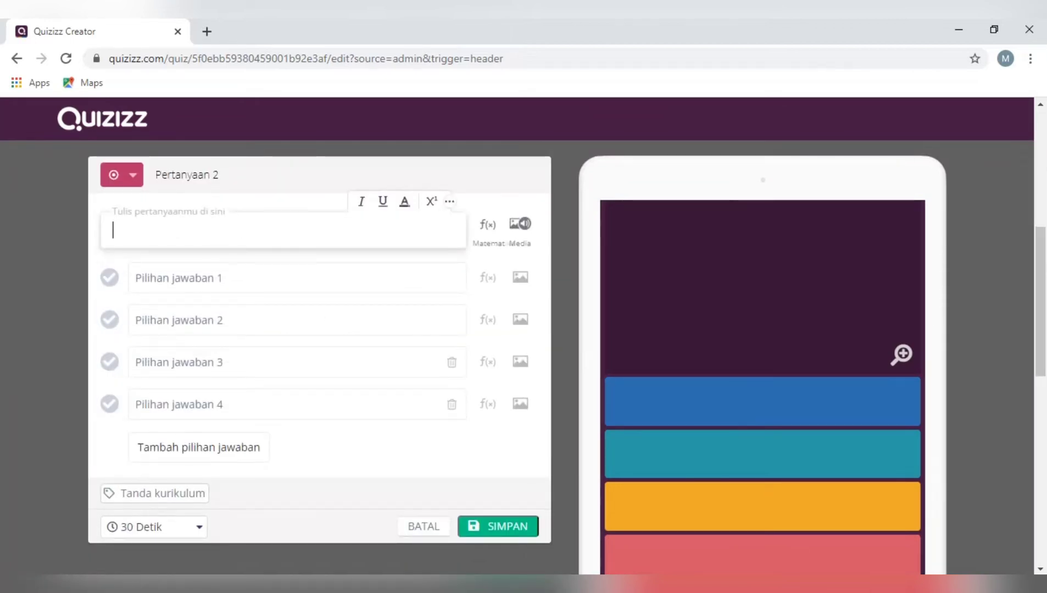
Copy the text of question 2 from the Word exam document and paste it as the question text of Pertanyaan 2
{"action": "left_click", "coordinate": [959, 29]}
{"action": "left_click_drag", "start_coordinate": [606, 451], "coordinate": [312, 424]}
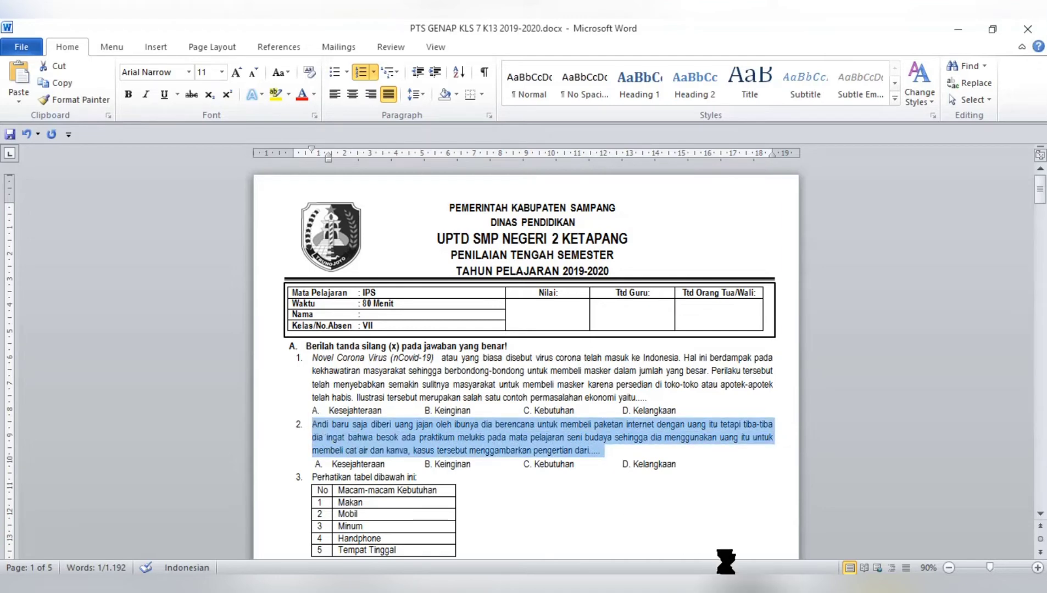
{"action": "left_click", "coordinate": [733, 587]}
{"action": "left_click", "coordinate": [651, 548]}
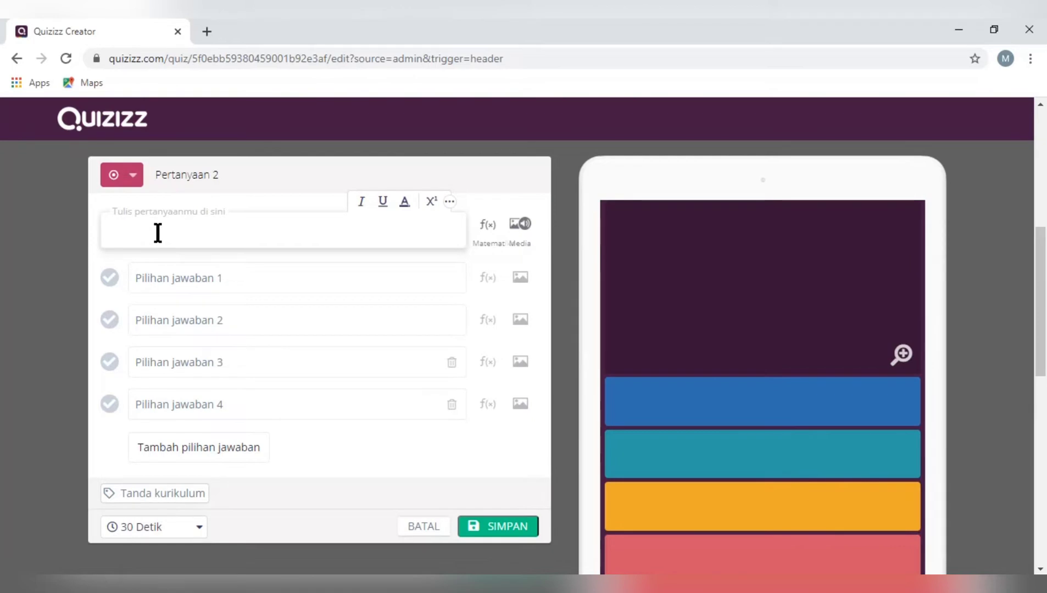
{"action": "type", "text": "1.\tAndi baru saja diberi uang jajan oleh ibunya dia berencana untuk membeli paketan internet dengan uang itu tetapi tiba-tiba dia ingat bahwa besok ada praktikum melukis pada mata pelajaran seni budaya sehingga dia menggunakan uang itu untuk membeli cat air dan kanva, kasus tersebut menggambarkan pengertian dari....."}
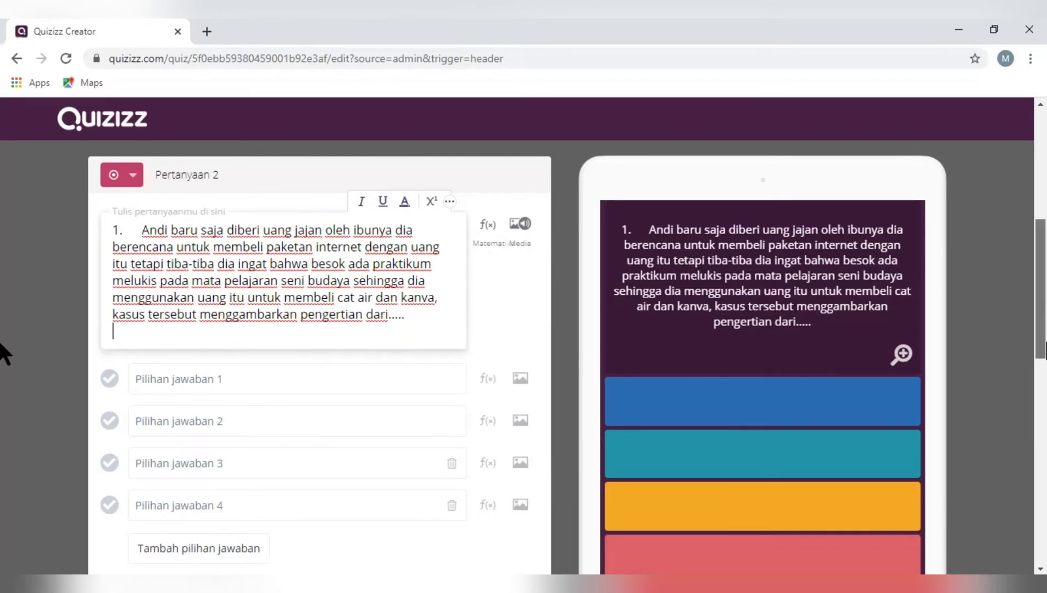
{"action": "scroll", "coordinate": [677, 350], "scroll_direction": "down", "scroll_amount": 4}
Paste the copied Novel Corona Virus (nCovid-19) question as the question text of Pertanyaan 1
{"action": "right_click", "coordinate": [164, 227]}
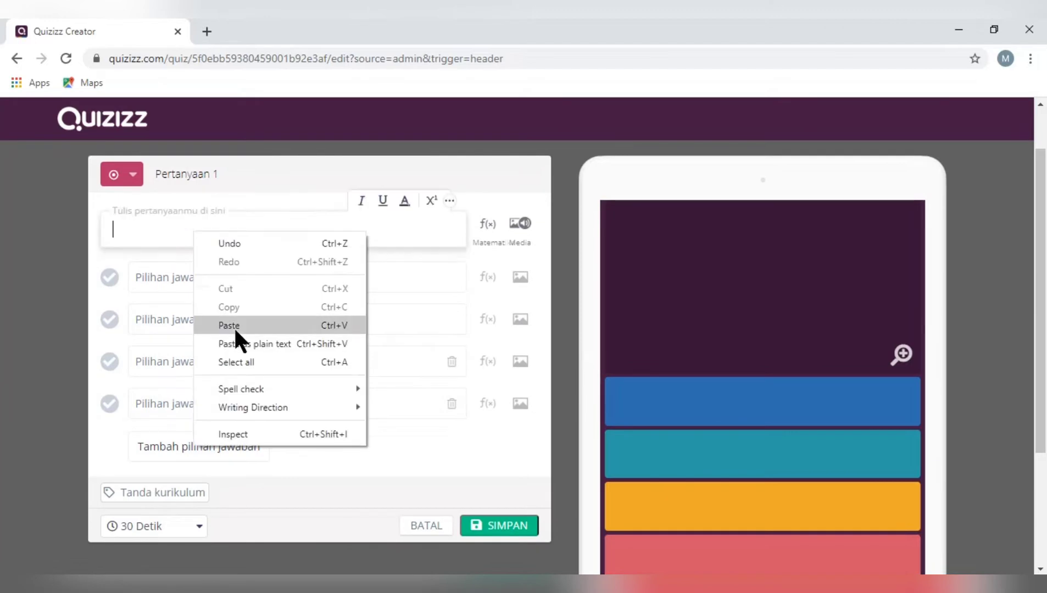
{"action": "left_click", "coordinate": [233, 326]}
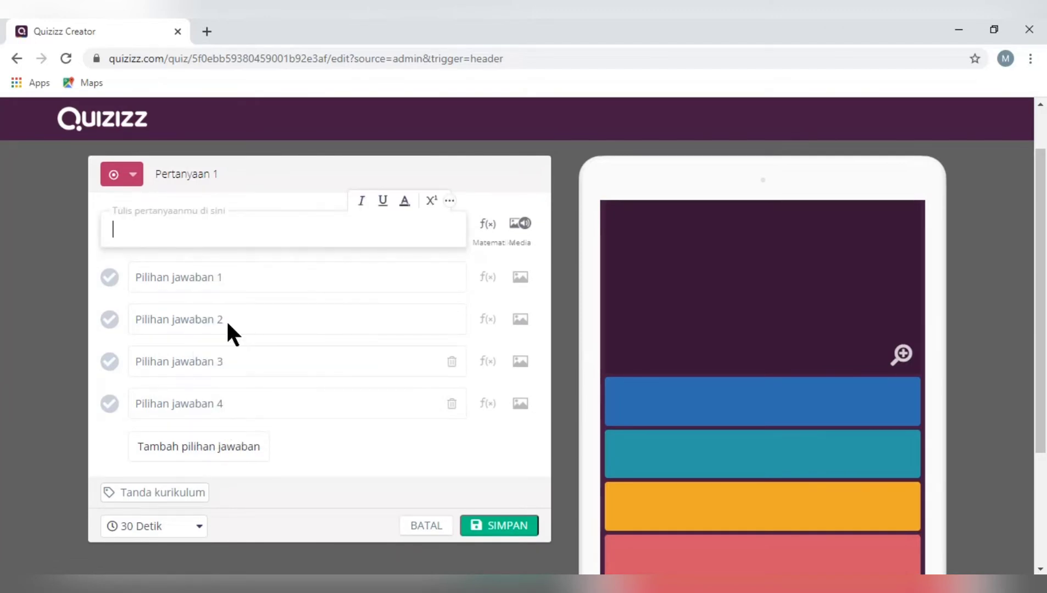
{"action": "type", "text": "1. Novel Corona Virus (nCovid-19) atau yang biasa disebut virus corona telah masuk ke Indonesia. Hal ini berdampak pada kekhawatiran masyarakat sehingga berbondong-bondong untuk membeli masker dalam jumlah yang besar. Perilaku tersebut telah menyebabkan semakin sulitnya masyarakat untuk membeli masker karena persedian di toko-toko atau apotek-apotek telah habis. Ilustrasi tersebut merupakan salah satu contoh permasalahan ekonomi yaitu....."}
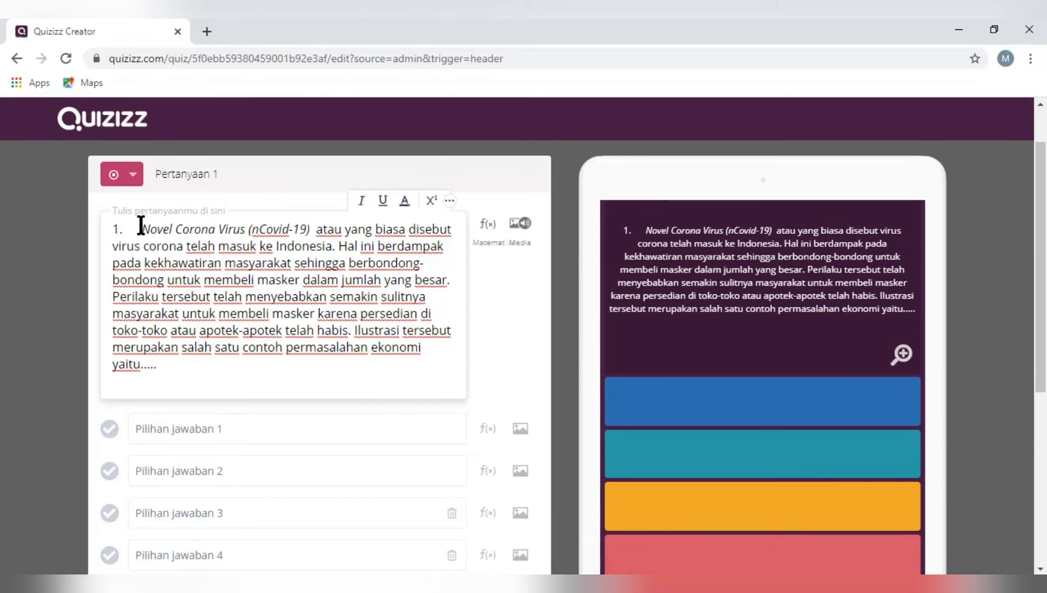
Remove the leading number from the question text and copy "Kesejahteraan" from the Word exam document into answer option 1
{"action": "key", "text": "BackSpace"}
{"action": "key", "text": "BackSpace"}
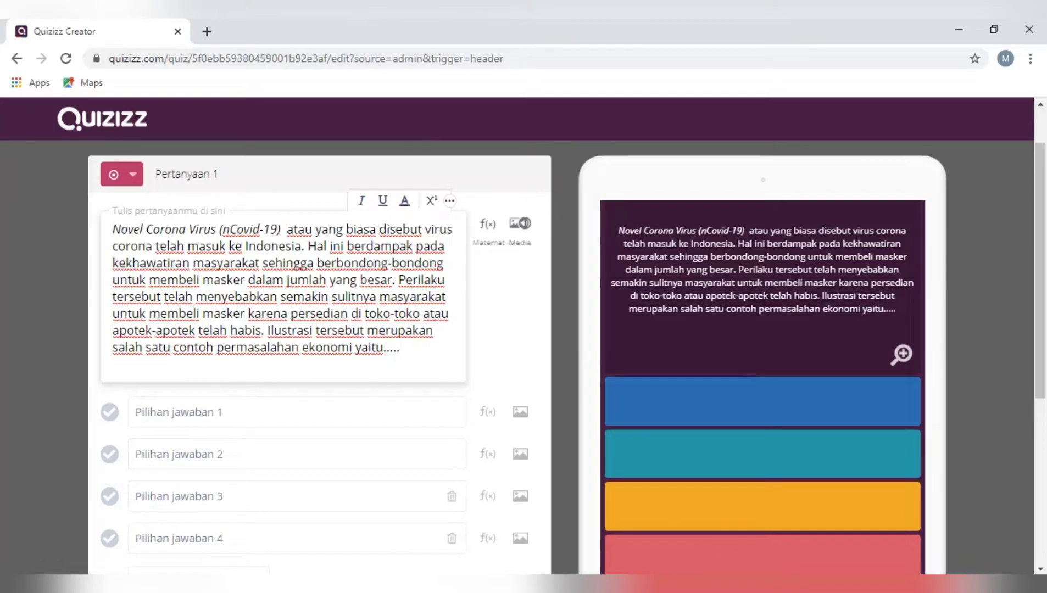
{"action": "key", "text": "alt+Tab"}
{"action": "double_click", "coordinate": [355, 411]}
{"action": "key", "text": "ctrl+c"}
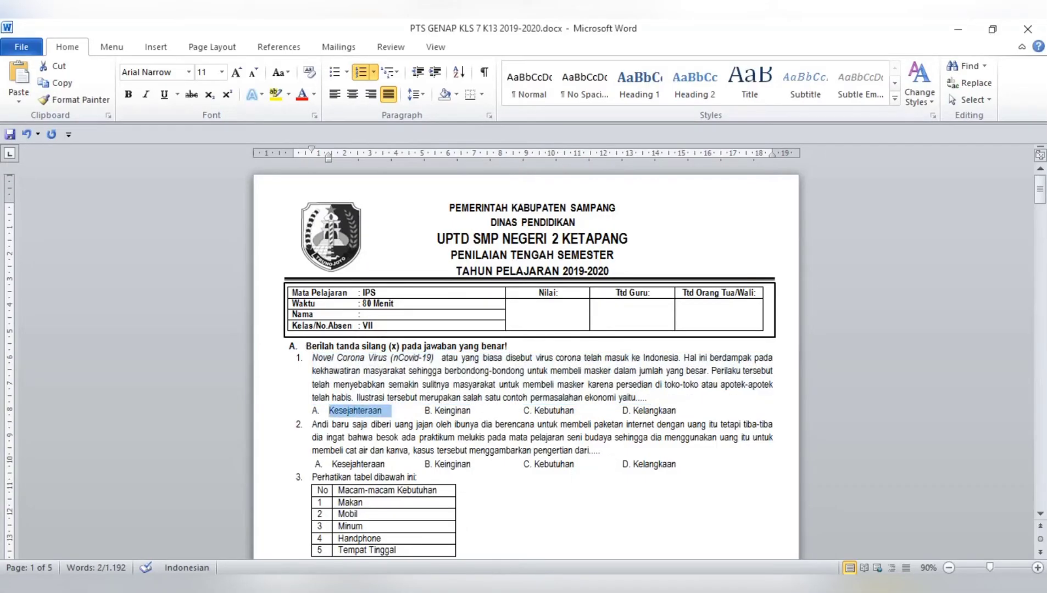
{"action": "mouse_move", "coordinate": [729, 589]}
{"action": "left_click", "coordinate": [687, 529]}
{"action": "left_click", "coordinate": [243, 411]}
{"action": "key", "text": "ctrl+v"}
Copy option B "Keinginan" of question 1 from the Word exam document and paste it as answer option 2
{"action": "left_click", "coordinate": [617, 519]}
{"action": "double_click", "coordinate": [447, 411]}
{"action": "left_click", "coordinate": [687, 530]}
{"action": "left_click", "coordinate": [237, 459]}
{"action": "type", "text": "Keinginan"}
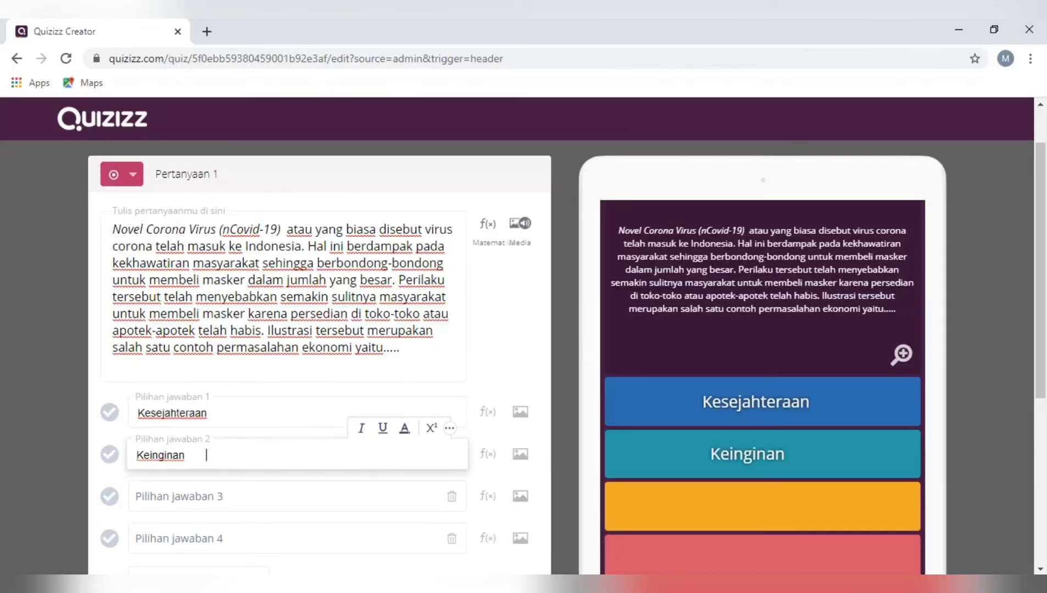
Copy option C "Kebutuhan" of question 1 from the Word exam document and paste it as answer option 3
{"action": "key", "text": "alt+Tab"}
{"action": "double_click", "coordinate": [555, 412]}
{"action": "key", "text": "ctrl+c"}
{"action": "left_click", "coordinate": [626, 525]}
{"action": "left_click", "coordinate": [276, 496]}
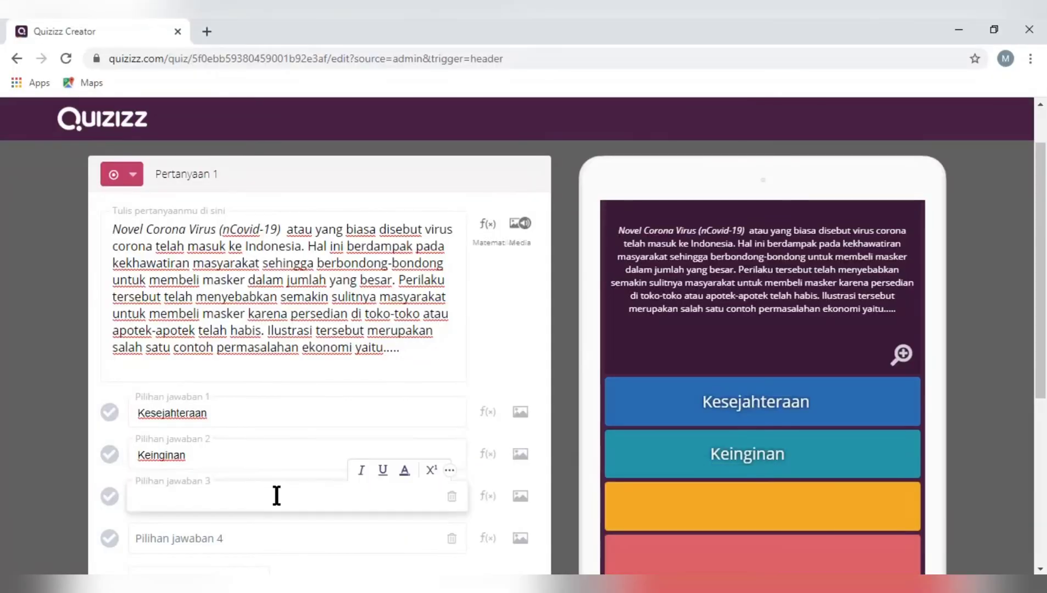
{"action": "key", "text": "ctrl+v"}
Copy option D "Kelangkaan" of question 1 from the Word exam document and paste it as answer option 4
{"action": "key", "text": "alt+Tab"}
{"action": "double_click", "coordinate": [653, 411]}
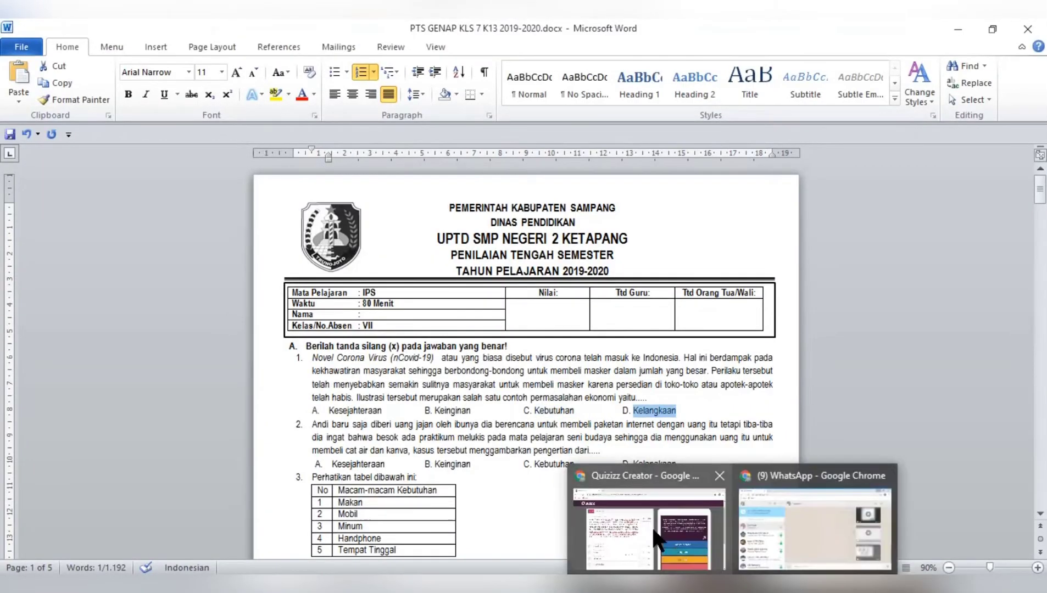
{"action": "left_click", "coordinate": [656, 540]}
{"action": "left_click", "coordinate": [217, 532]}
{"action": "type", "text": "Kelangkaan"}
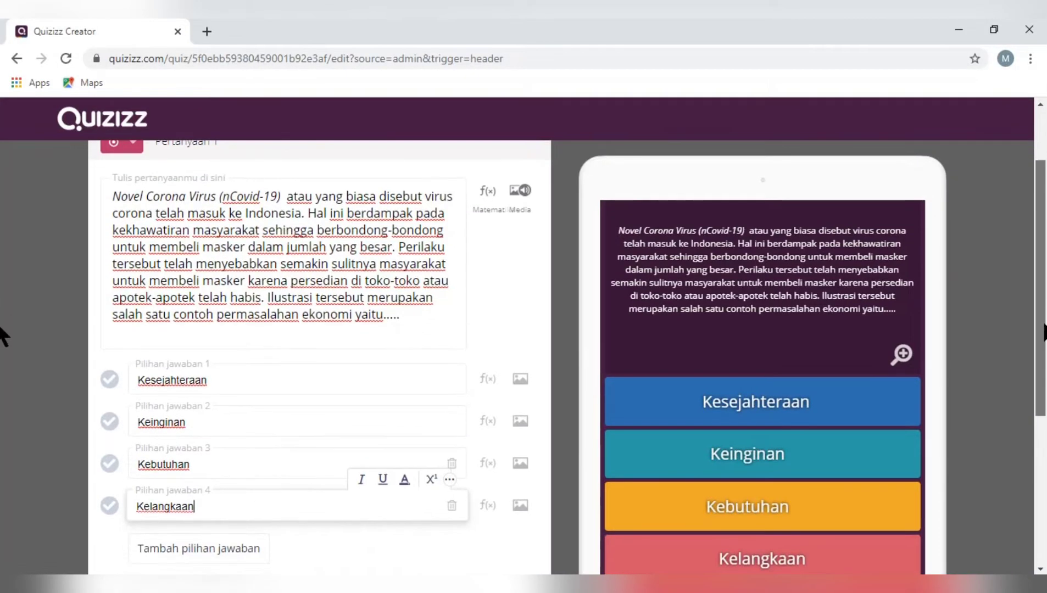
Mark "Kelangkaan" as the correct answer and save Pertanyaan 1 with a time limit of 30 Detik
{"action": "left_click_drag", "start_coordinate": [1044, 324], "coordinate": [1043, 336]}
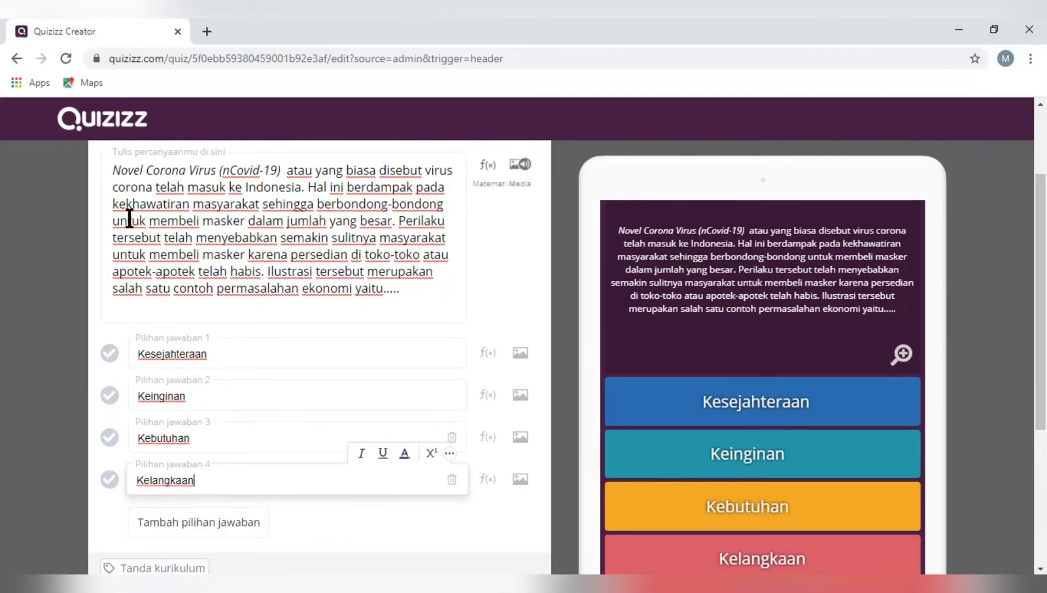
{"action": "left_click", "coordinate": [111, 479]}
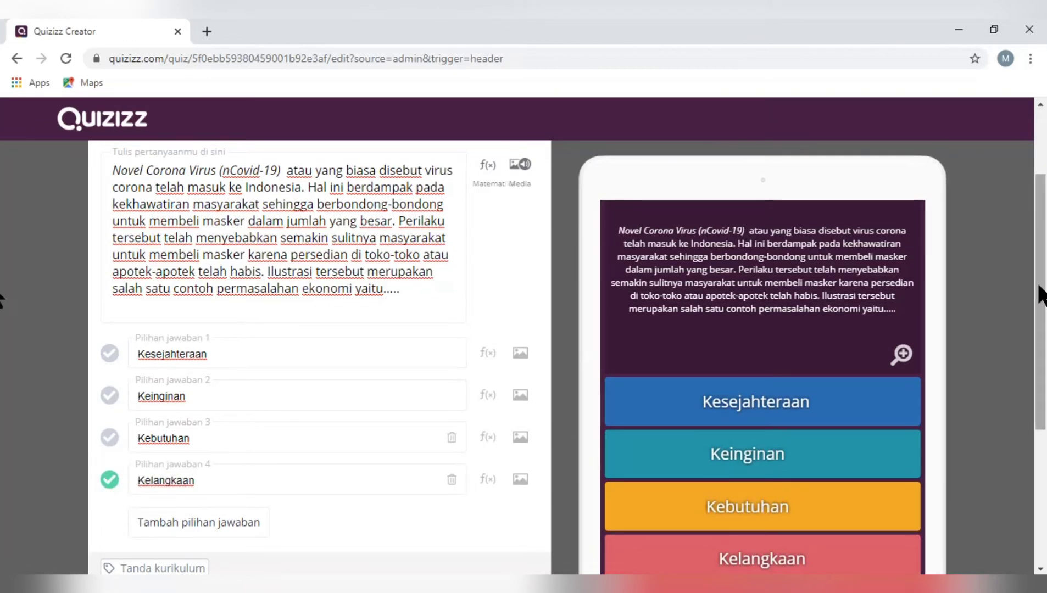
{"action": "left_click_drag", "start_coordinate": [1040, 284], "coordinate": [1041, 341]}
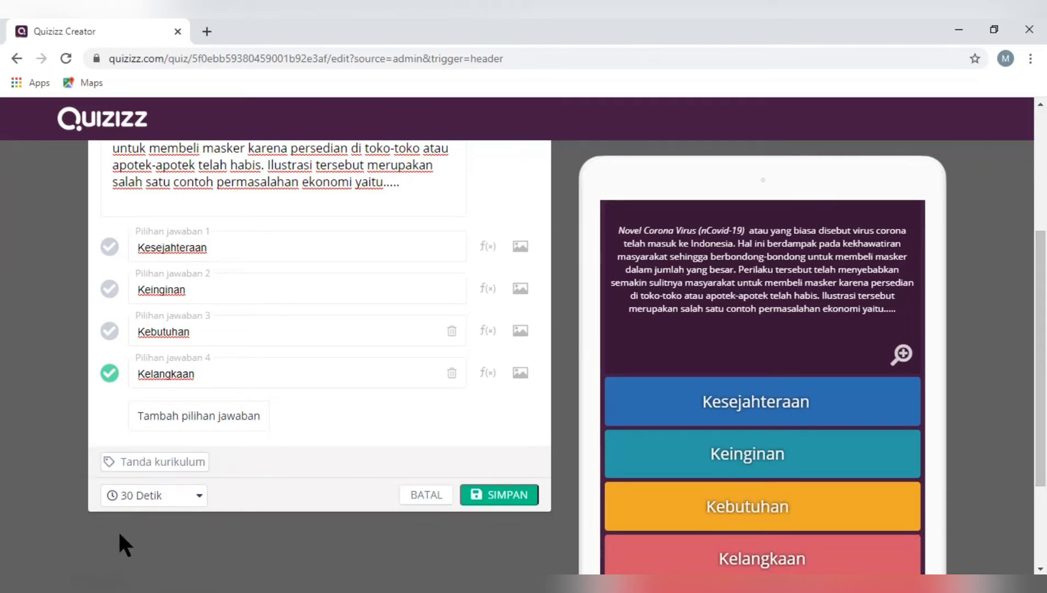
{"action": "left_click", "coordinate": [199, 500]}
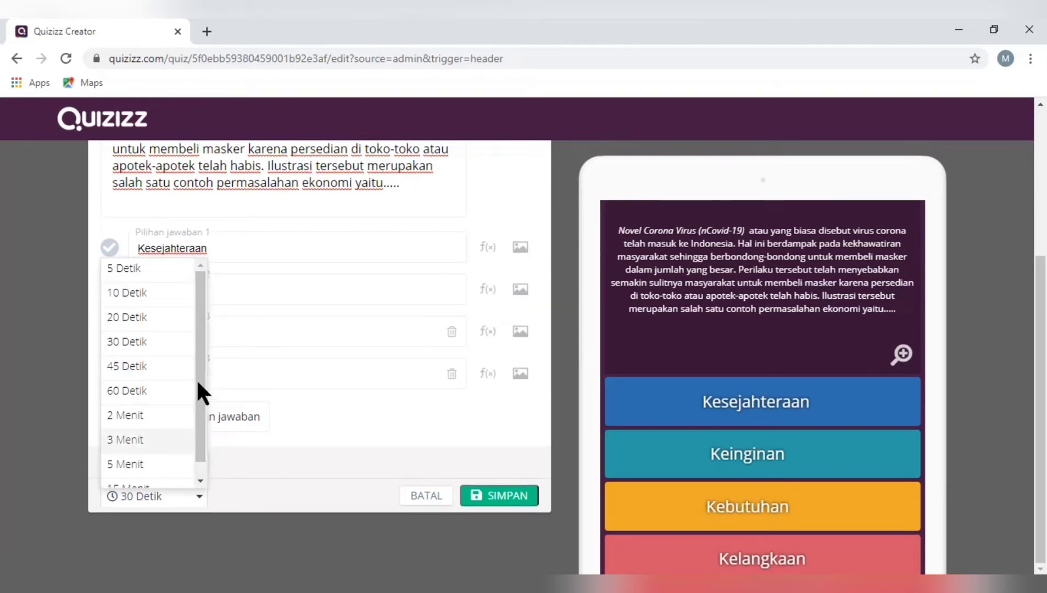
{"action": "left_click", "coordinate": [162, 342]}
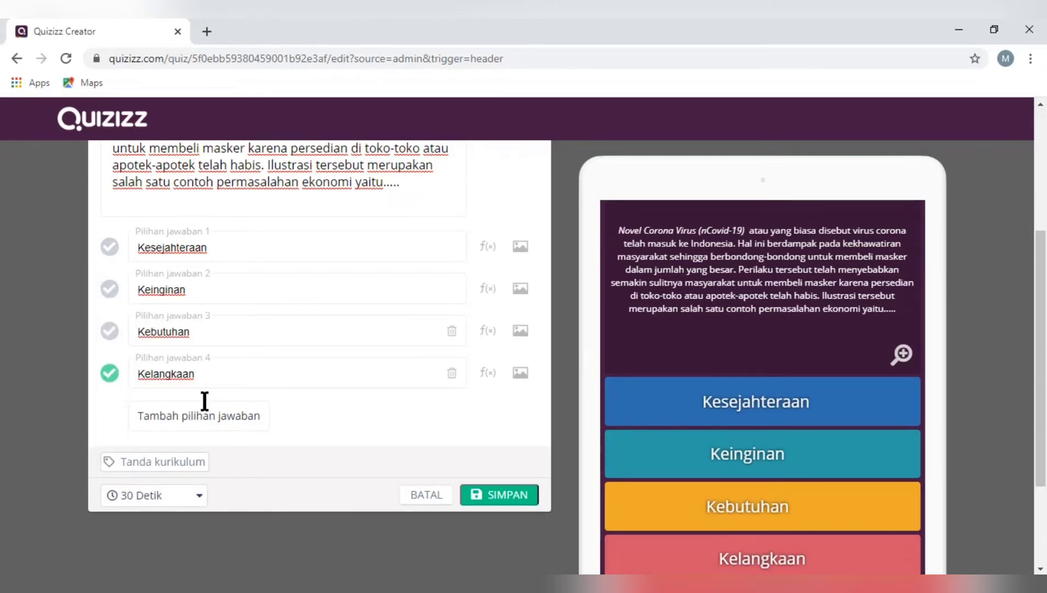
{"action": "left_click", "coordinate": [505, 497]}
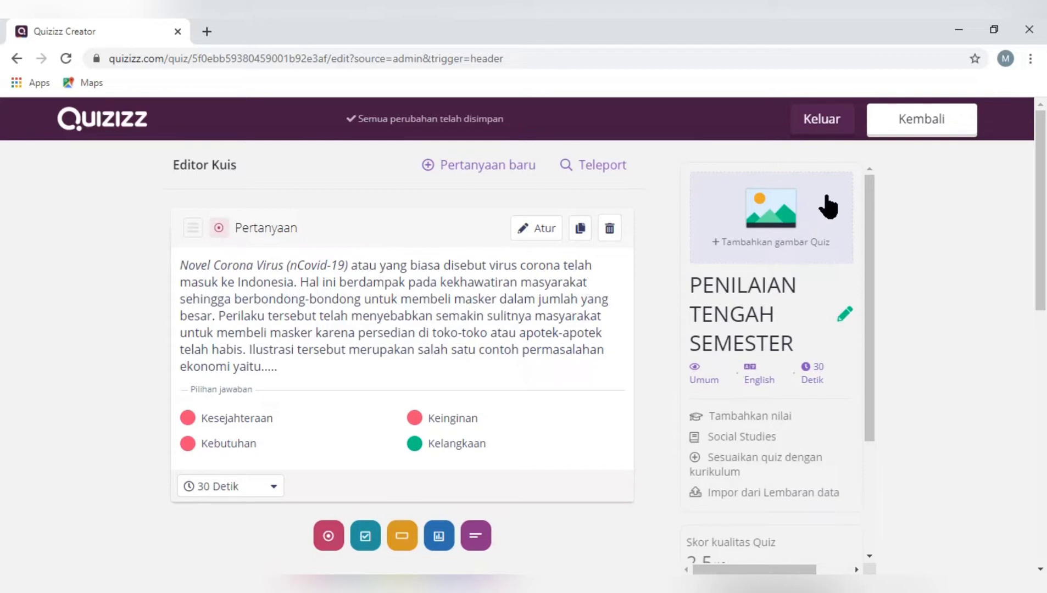
{"action": "left_click", "coordinate": [743, 219]}
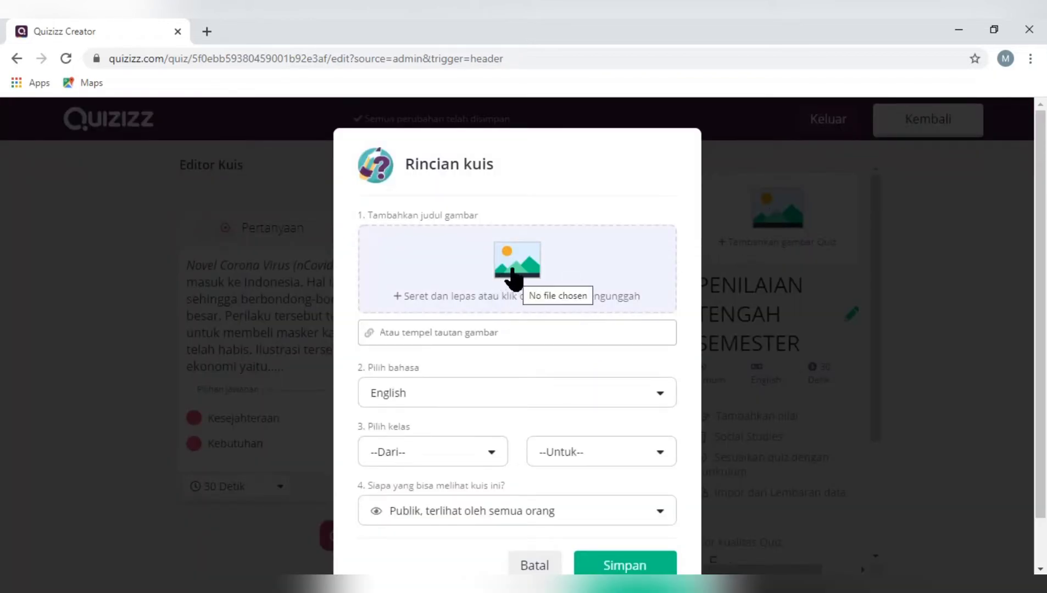
{"action": "scroll", "coordinate": [870, 365], "scroll_direction": "down", "scroll_amount": 1}
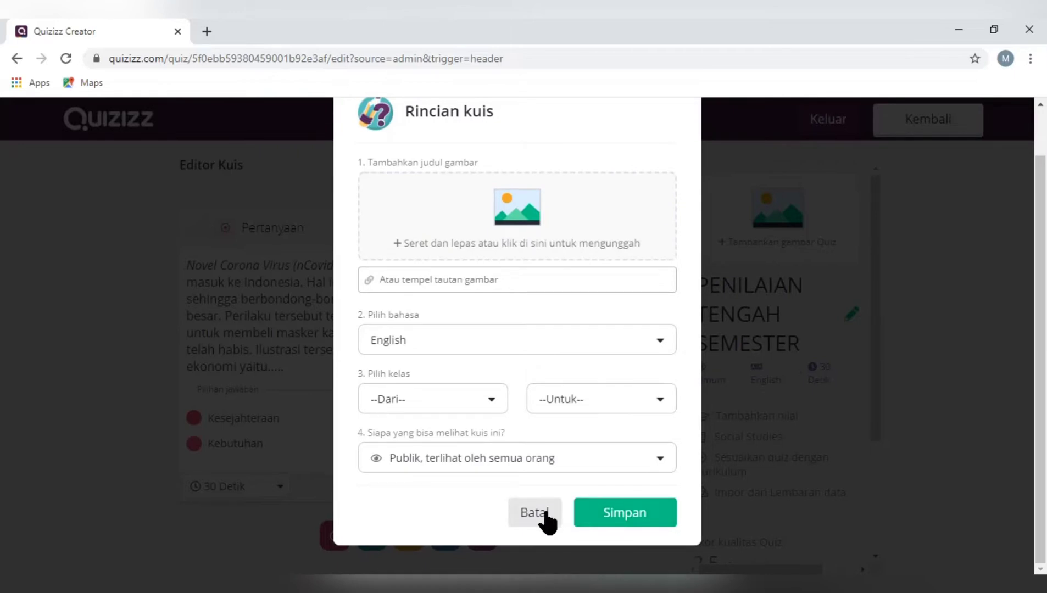
{"action": "left_click", "coordinate": [541, 513]}
{"action": "scroll", "coordinate": [1037, 383], "scroll_direction": "down", "scroll_amount": 4}
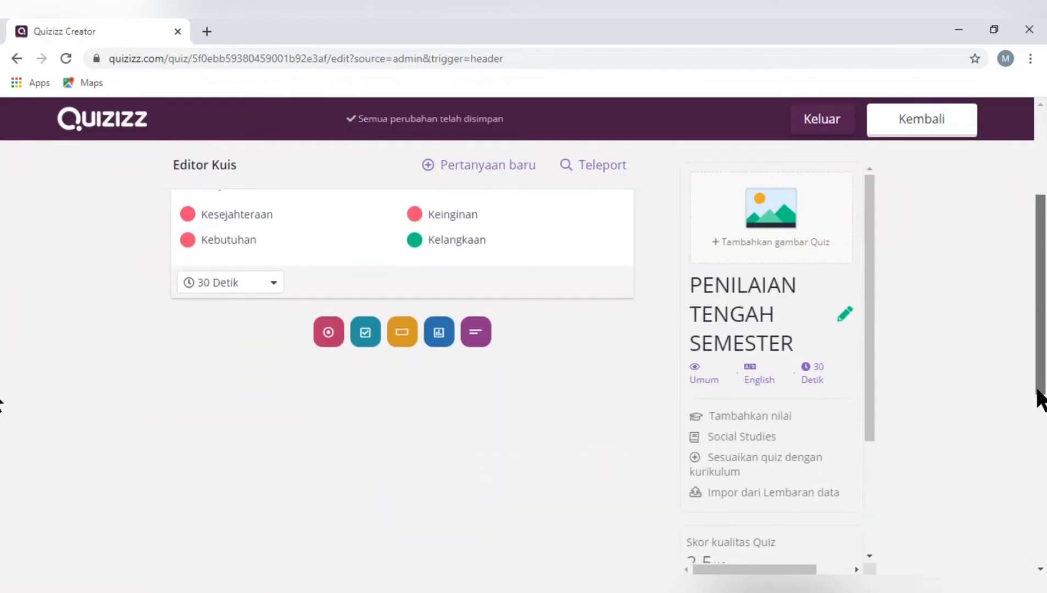
{"action": "left_click_drag", "start_coordinate": [1036, 390], "coordinate": [1041, 228]}
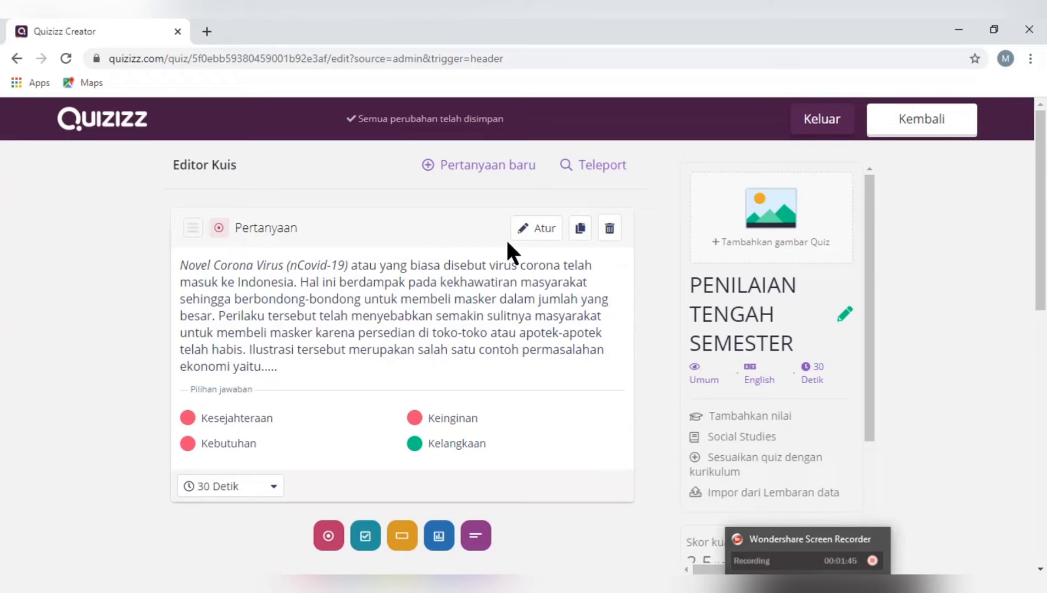
Add a second multiple-choice question (Pilihan ganda) and browse the Downloads folder for an image to attach to it
{"action": "left_click", "coordinate": [328, 536]}
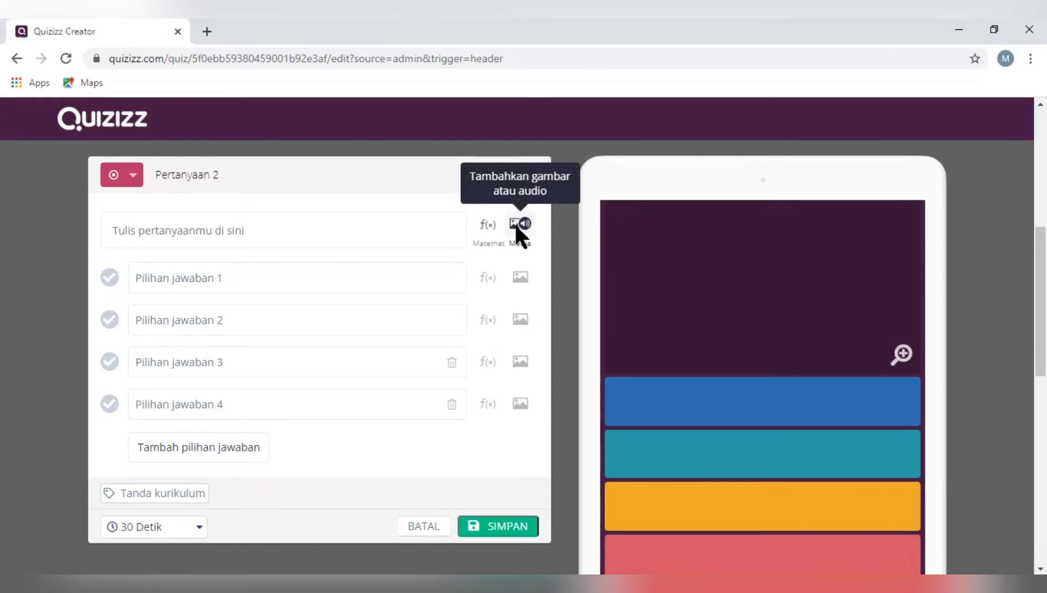
{"action": "left_click", "coordinate": [516, 227]}
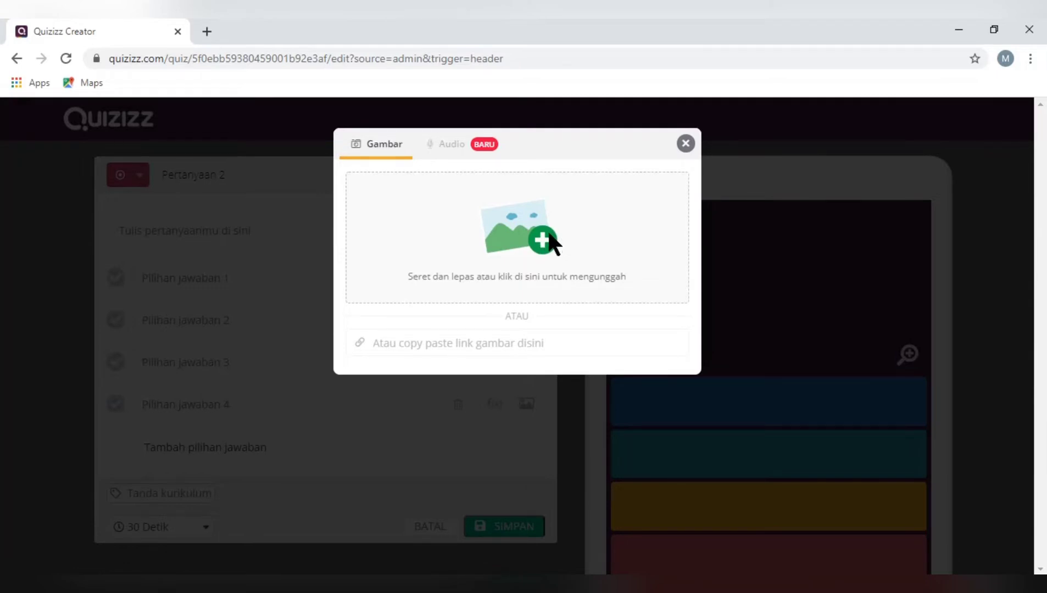
{"action": "left_click", "coordinate": [553, 241]}
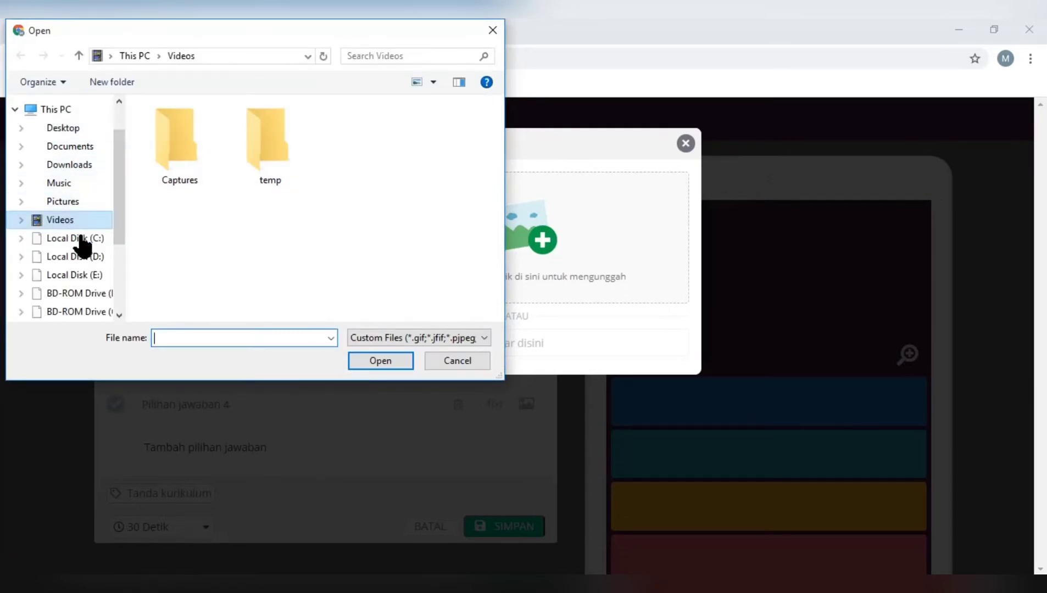
{"action": "left_click", "coordinate": [92, 160]}
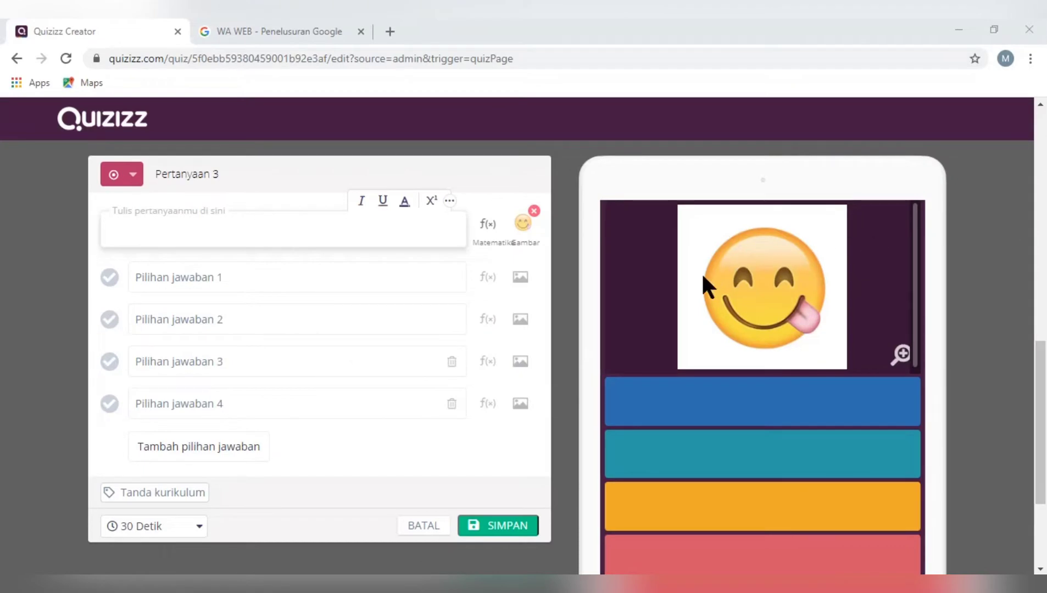
{"action": "left_click", "coordinate": [237, 235]}
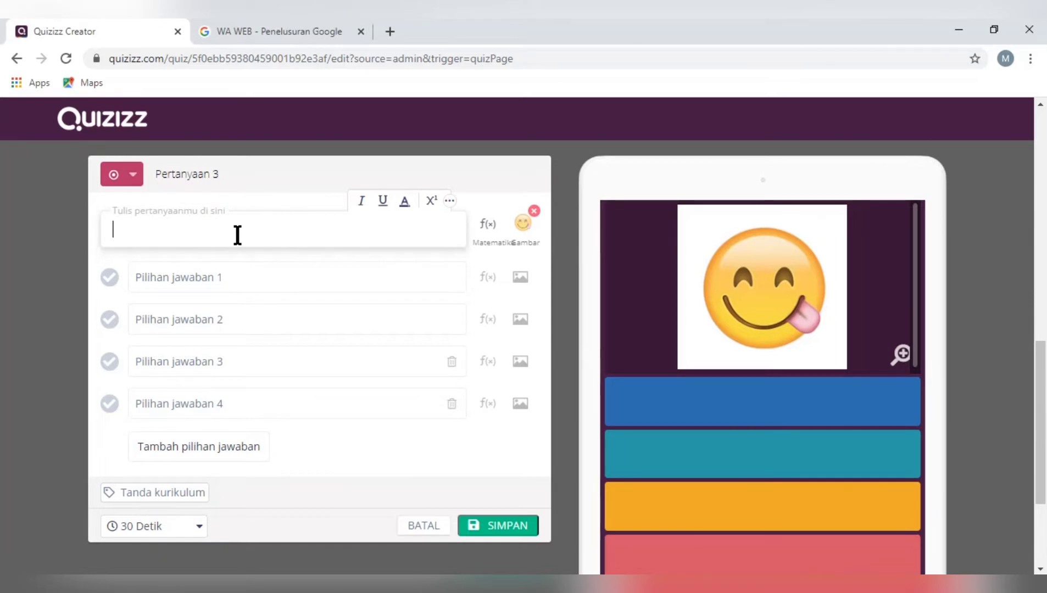
{"action": "left_click", "coordinate": [183, 328]}
{"action": "left_click", "coordinate": [168, 362]}
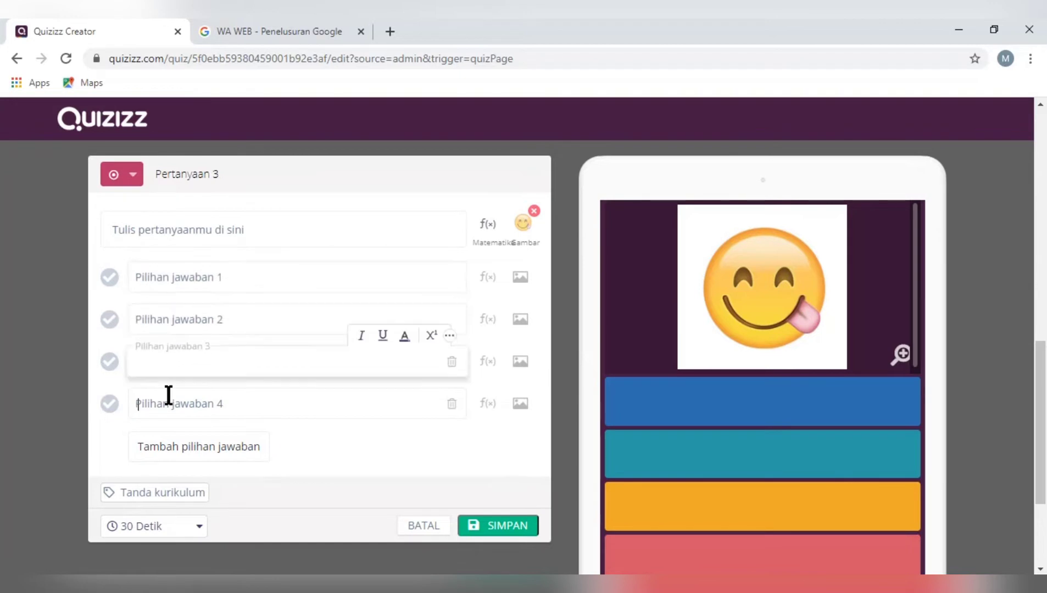
{"action": "left_click", "coordinate": [169, 396]}
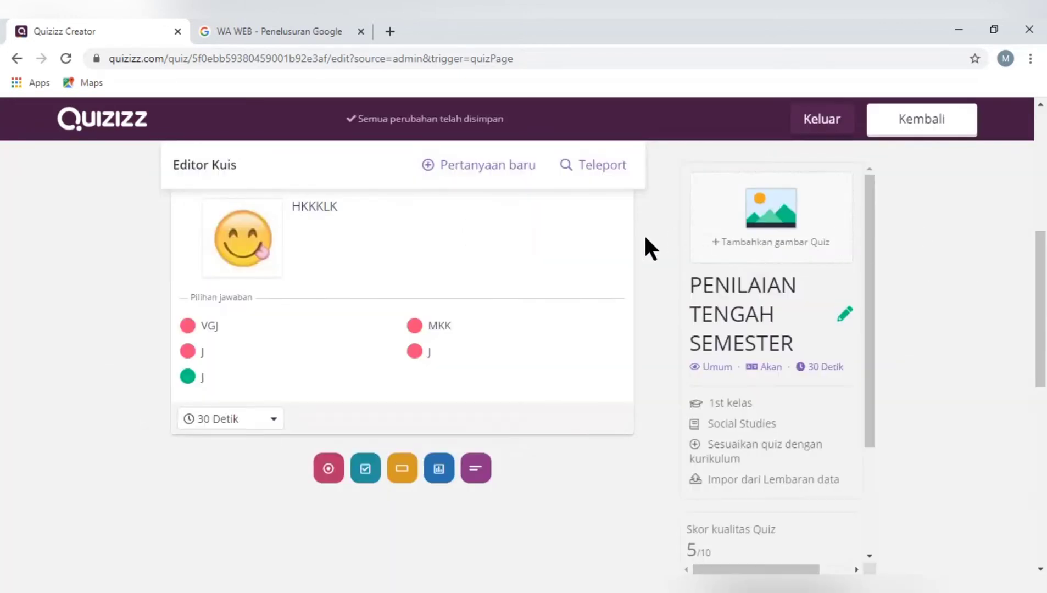
Leave the quiz editor and start setting up a live multiplayer game (Main Langsung) of PENILAIAN TENGAH SEMESTER
{"action": "left_click_drag", "start_coordinate": [1044, 274], "coordinate": [1045, 109]}
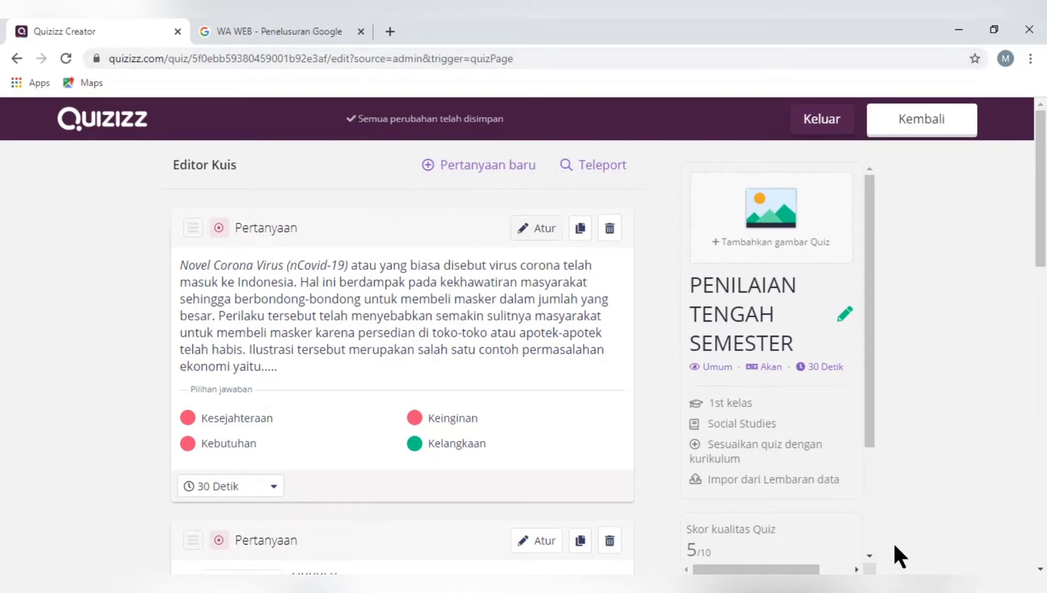
{"action": "left_click", "coordinate": [905, 117]}
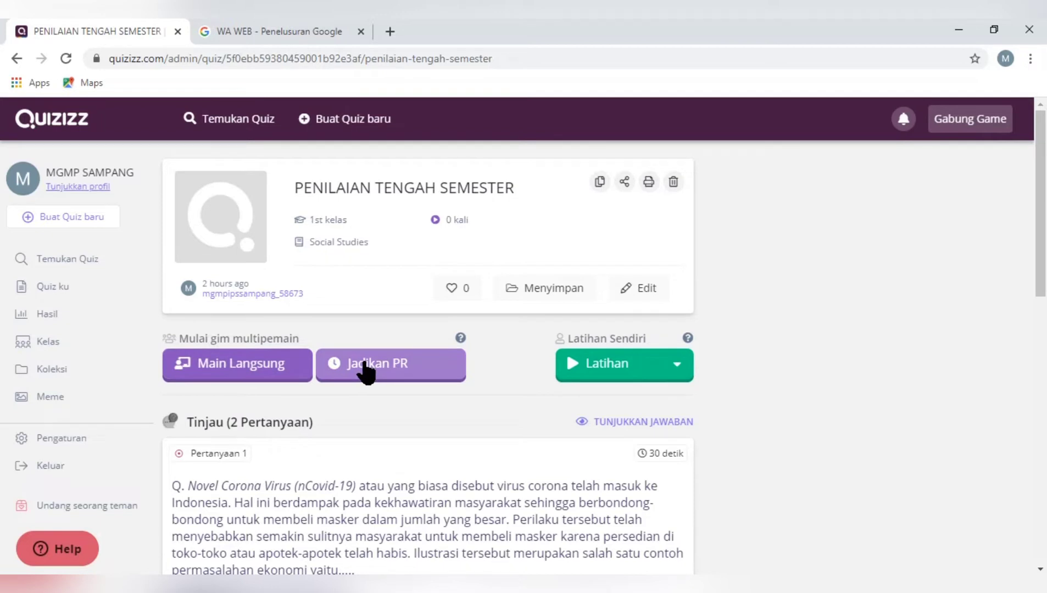
{"action": "left_click", "coordinate": [240, 375]}
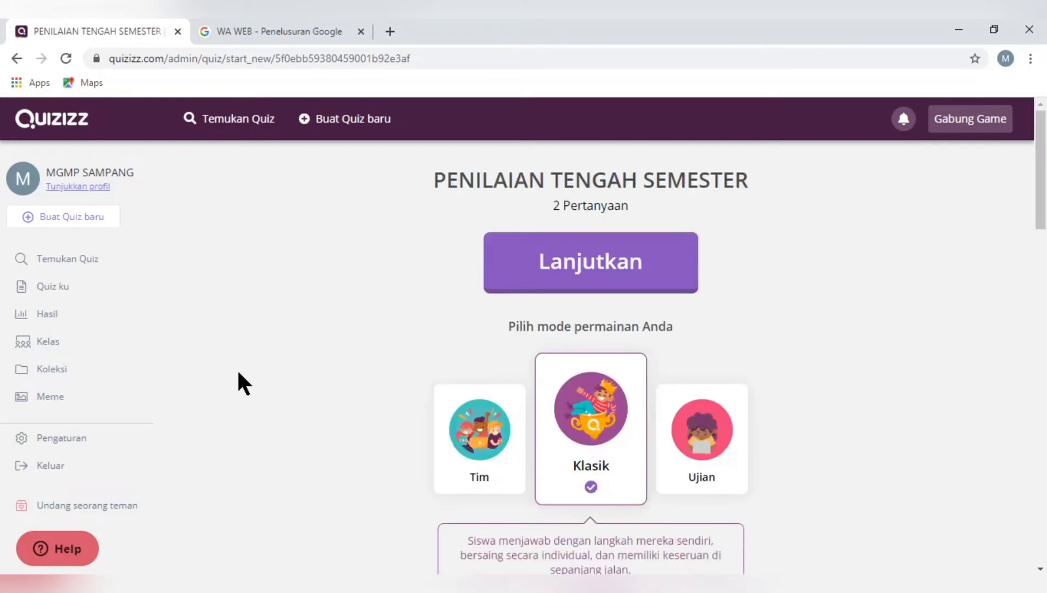
Limit how many times students can take the quiz (Peluang siswa) to 1 in the game's general settings
{"action": "scroll", "coordinate": [3, 220], "scroll_direction": "down", "scroll_amount": 2}
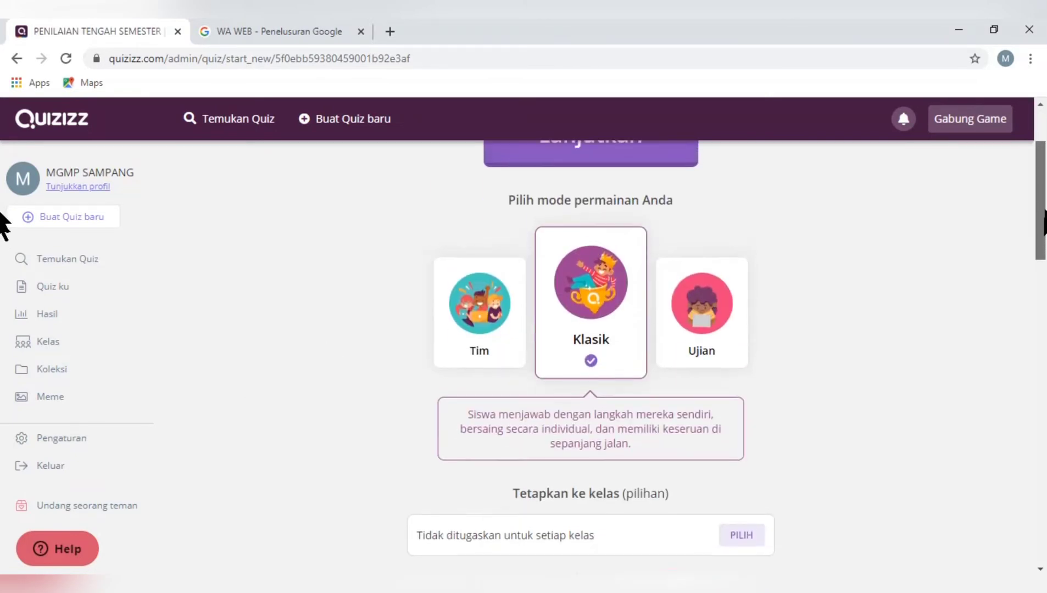
{"action": "scroll", "coordinate": [2, 219], "scroll_direction": "up", "scroll_amount": 2}
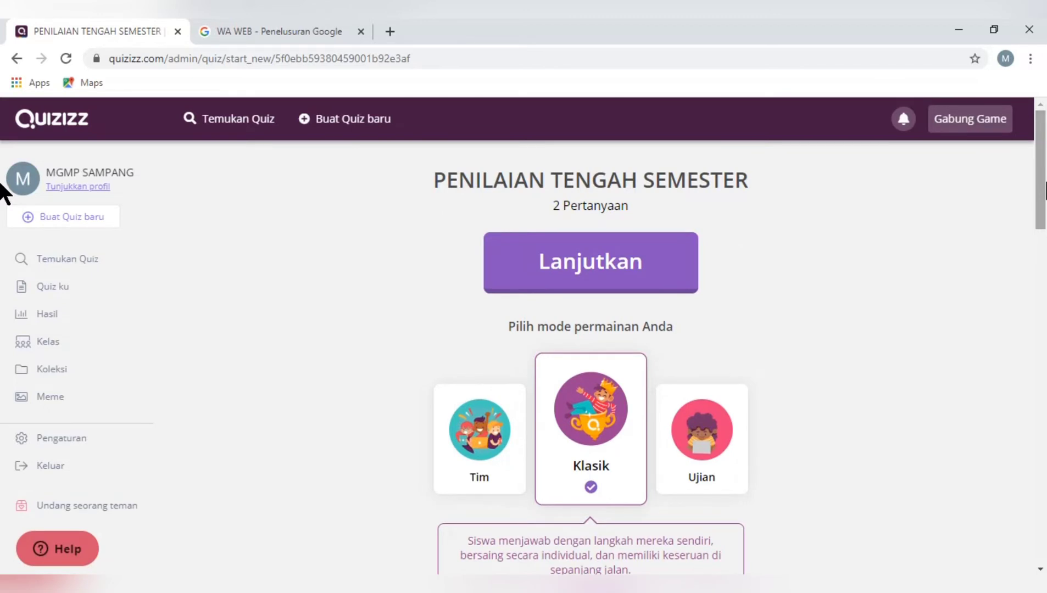
{"action": "left_click_drag", "start_coordinate": [1040, 152], "coordinate": [1041, 201]}
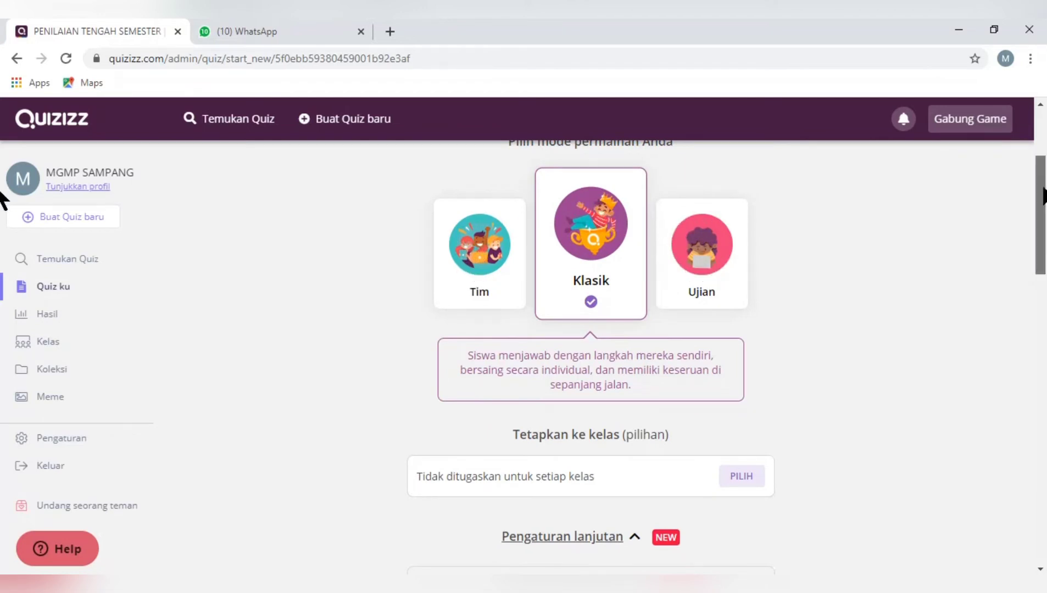
{"action": "left_click_drag", "start_coordinate": [1044, 199], "coordinate": [1044, 207]}
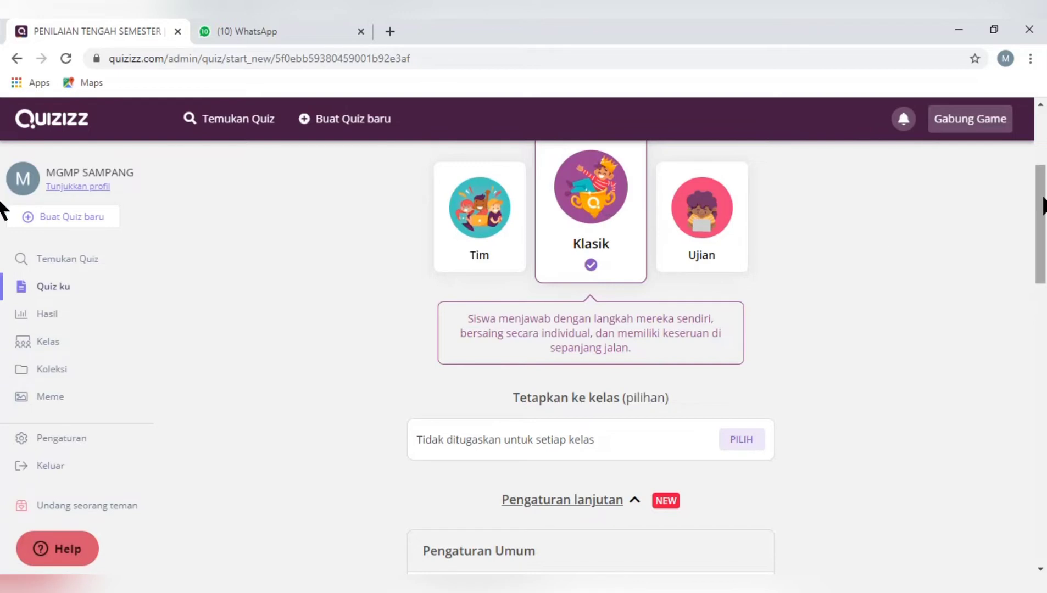
{"action": "left_click_drag", "start_coordinate": [1043, 210], "coordinate": [1044, 301]}
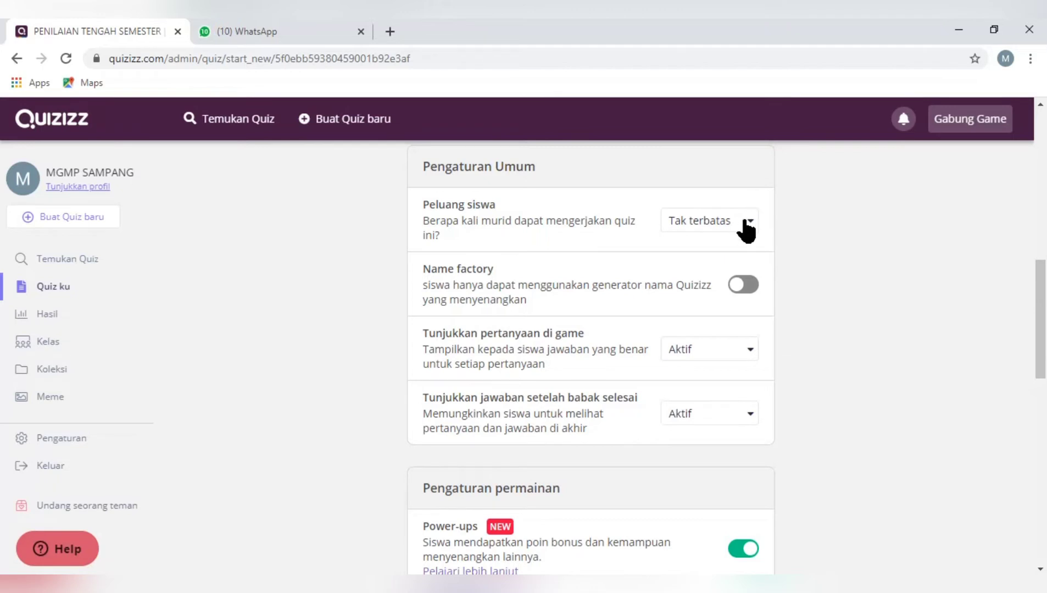
{"action": "left_click", "coordinate": [737, 222]}
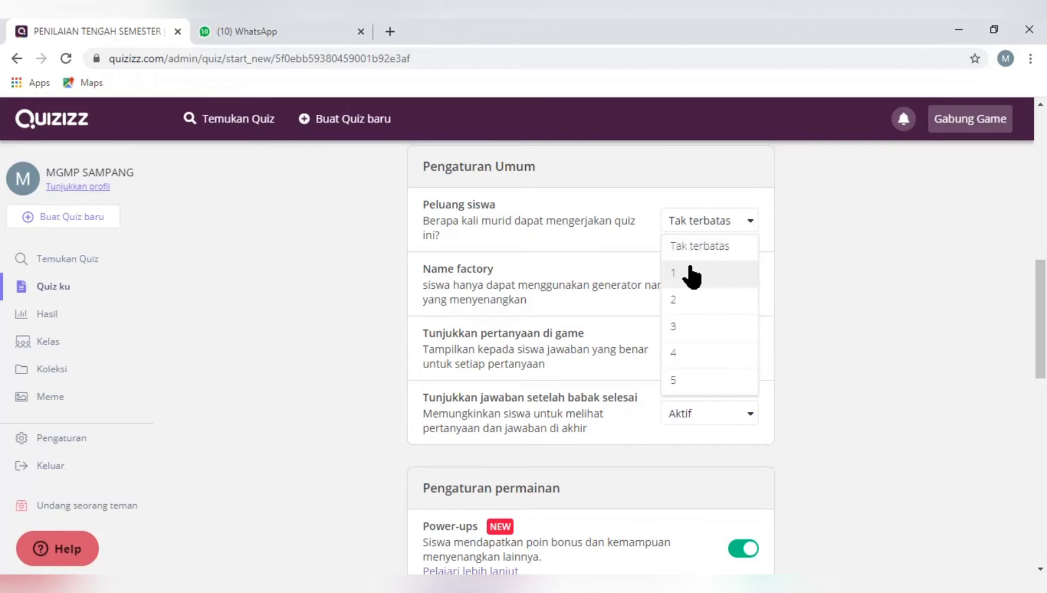
{"action": "left_click", "coordinate": [704, 248]}
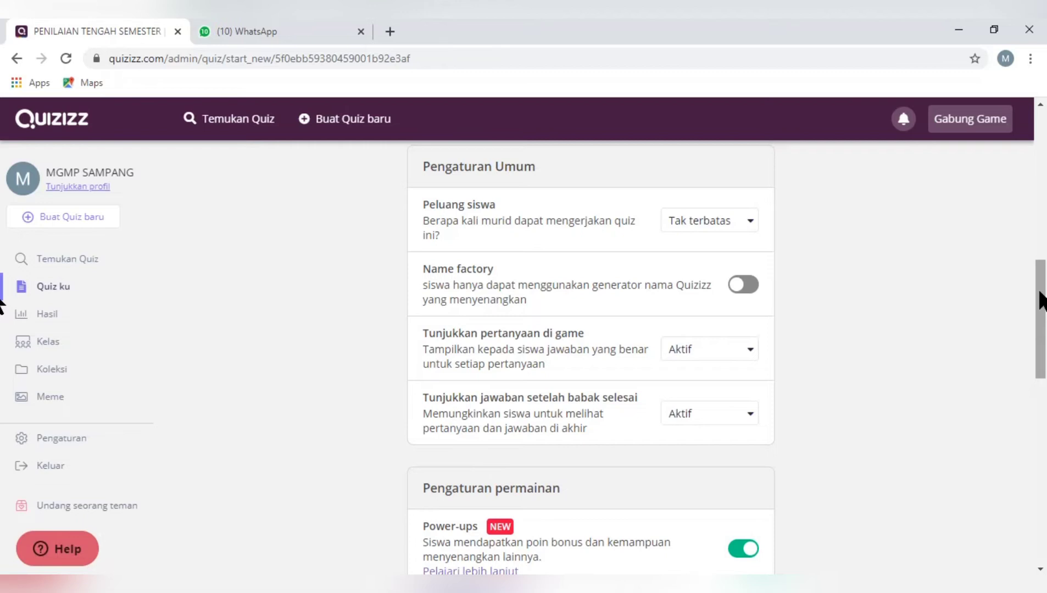
{"action": "mouse_move", "coordinate": [1040, 292]}
{"action": "left_mouse_down"}
{"action": "mouse_move", "coordinate": [1040, 315]}
{"action": "mouse_move", "coordinate": [1038, 291]}
{"action": "left_mouse_up"}
{"action": "left_click", "coordinate": [726, 225]}
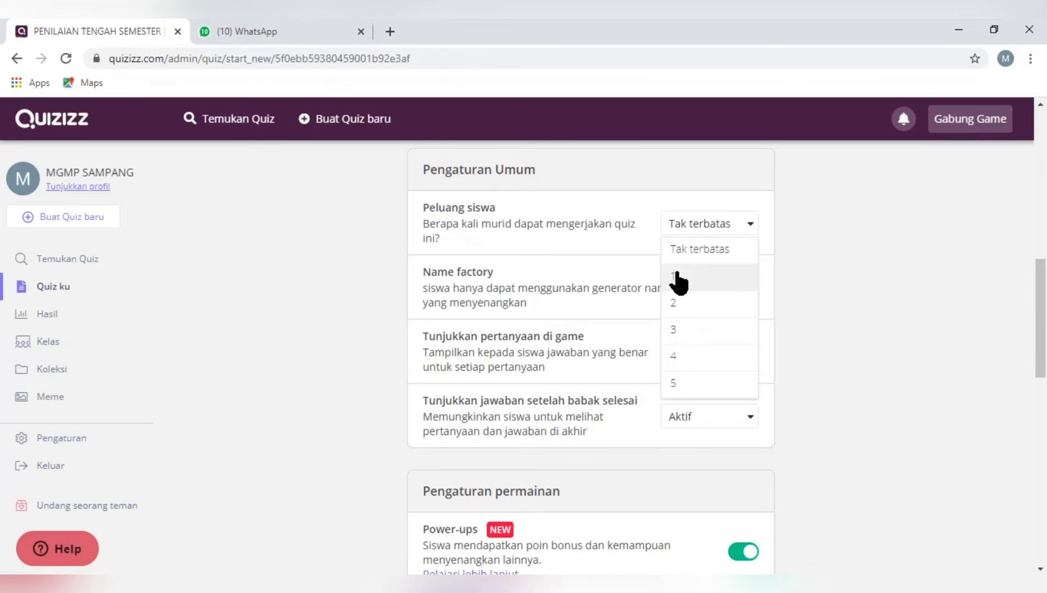
{"action": "left_click", "coordinate": [679, 282]}
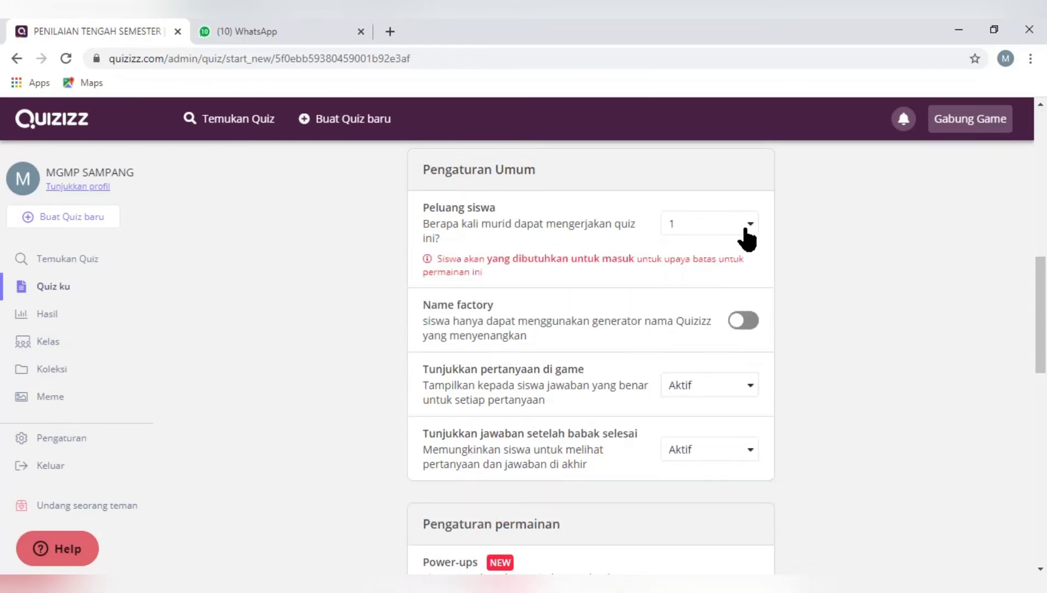
Set Peluang siswa to 1 and Tunjukkan jawaban setelah babak selesai to Mati in the general settings
{"action": "left_click", "coordinate": [742, 226]}
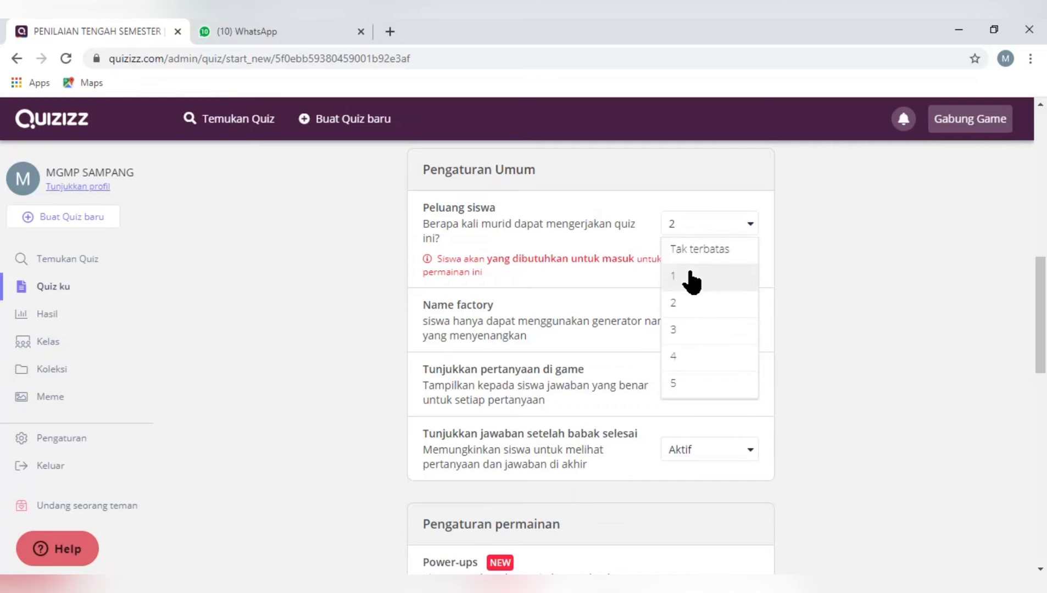
{"action": "left_click", "coordinate": [691, 279]}
{"action": "scroll", "coordinate": [1040, 319], "scroll_direction": "down", "scroll_amount": 1}
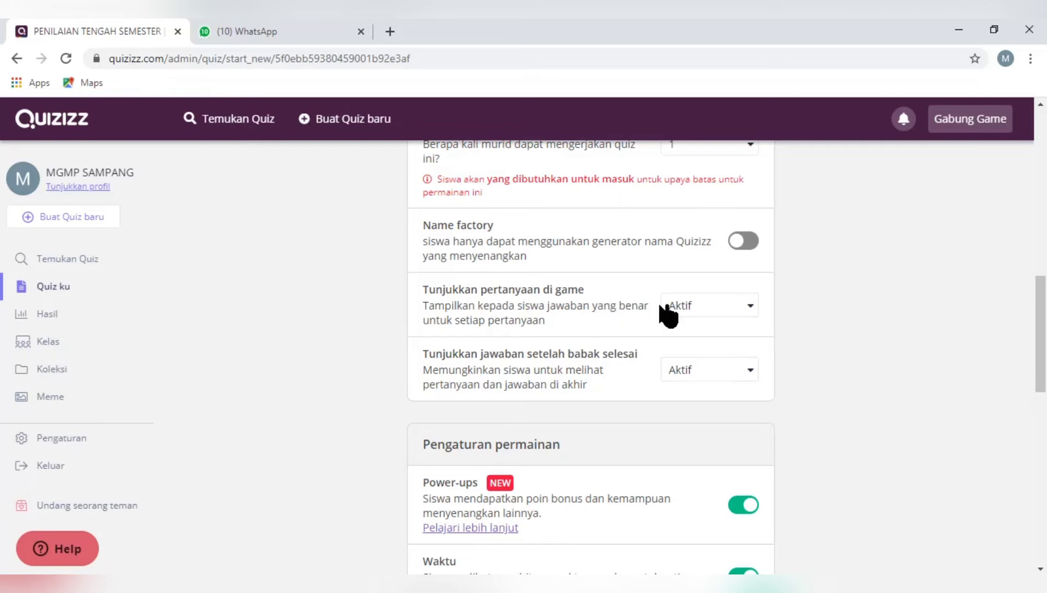
{"action": "left_click_drag", "start_coordinate": [1041, 357], "coordinate": [1039, 371]}
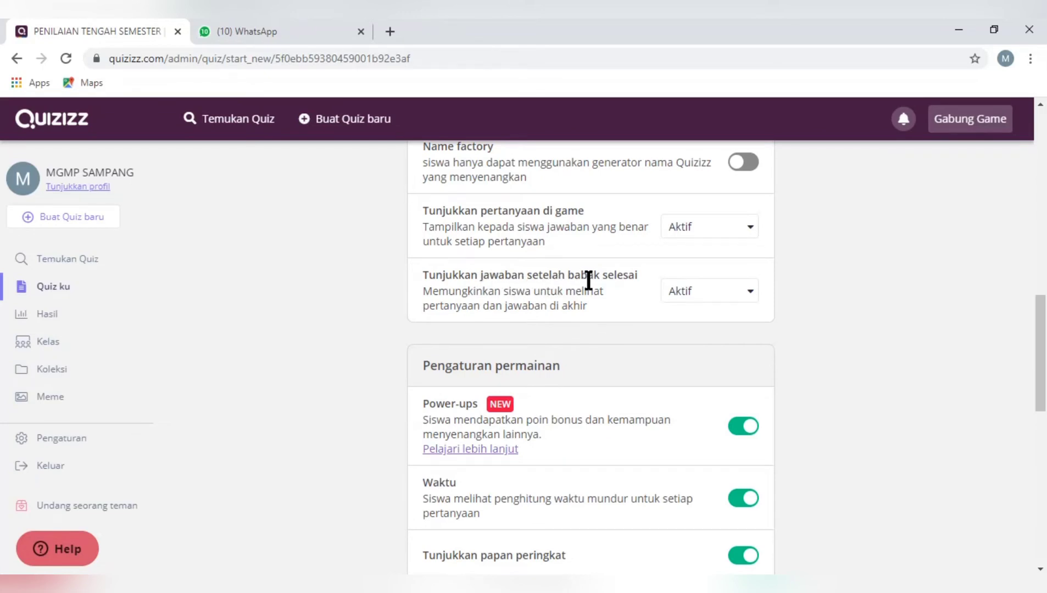
{"action": "left_click", "coordinate": [714, 299]}
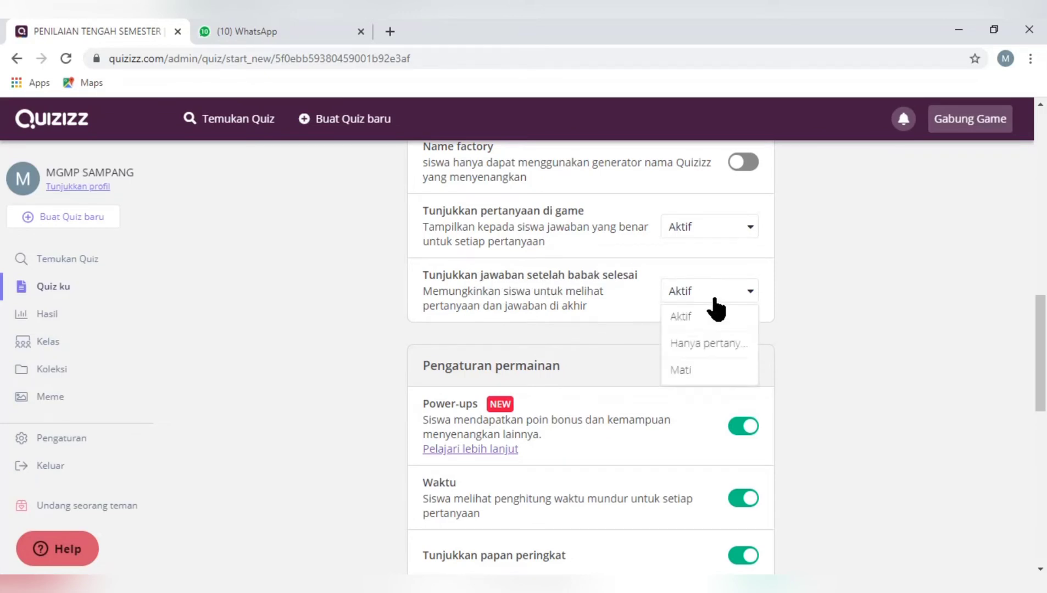
{"action": "left_click", "coordinate": [689, 366]}
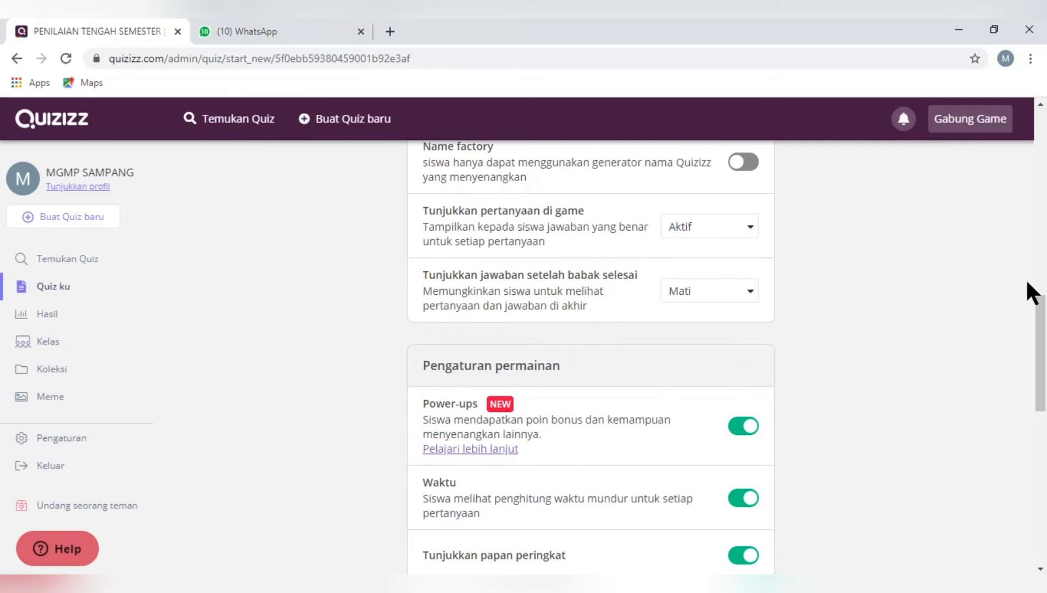
Turn off Power-ups in the Pengaturan permainan section of the game settings
{"action": "left_click_drag", "start_coordinate": [1036, 311], "coordinate": [1038, 360]}
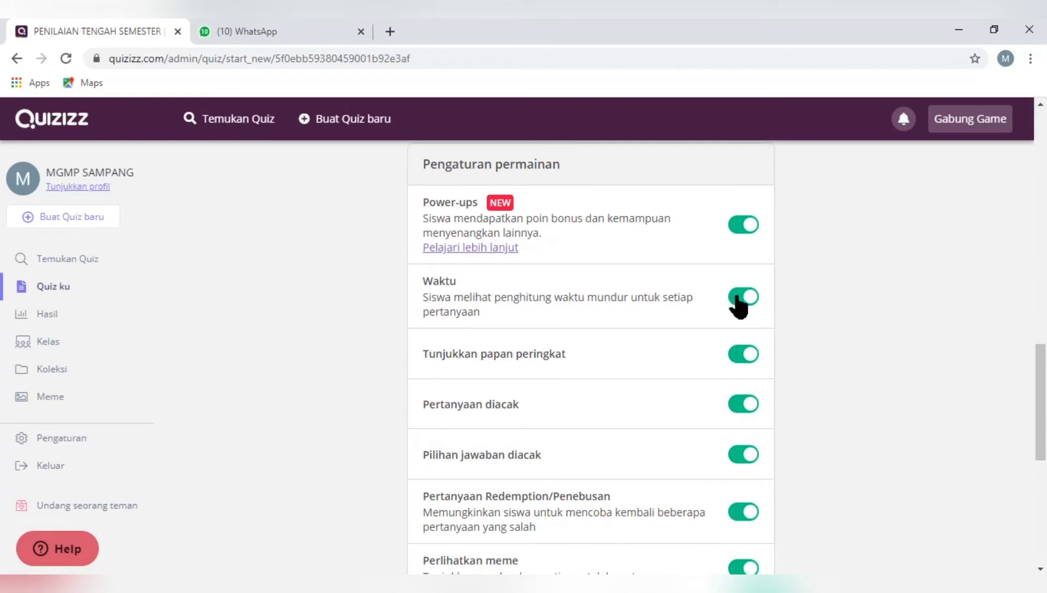
{"action": "left_click", "coordinate": [736, 297]}
{"action": "left_click", "coordinate": [737, 297]}
{"action": "left_click", "coordinate": [734, 240]}
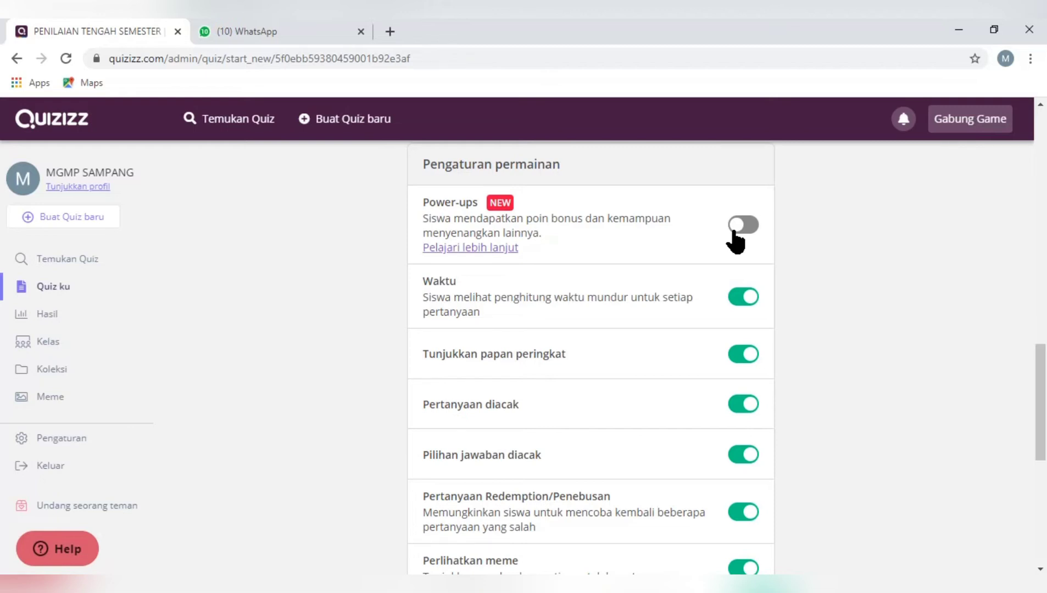
Turn off Pertanyaan diacak, Pilihan jawaban diacak, Pertanyaan Redemption/Penebusan and Perlihatkan meme in the game settings
{"action": "left_click_drag", "start_coordinate": [1041, 370], "coordinate": [1041, 394]}
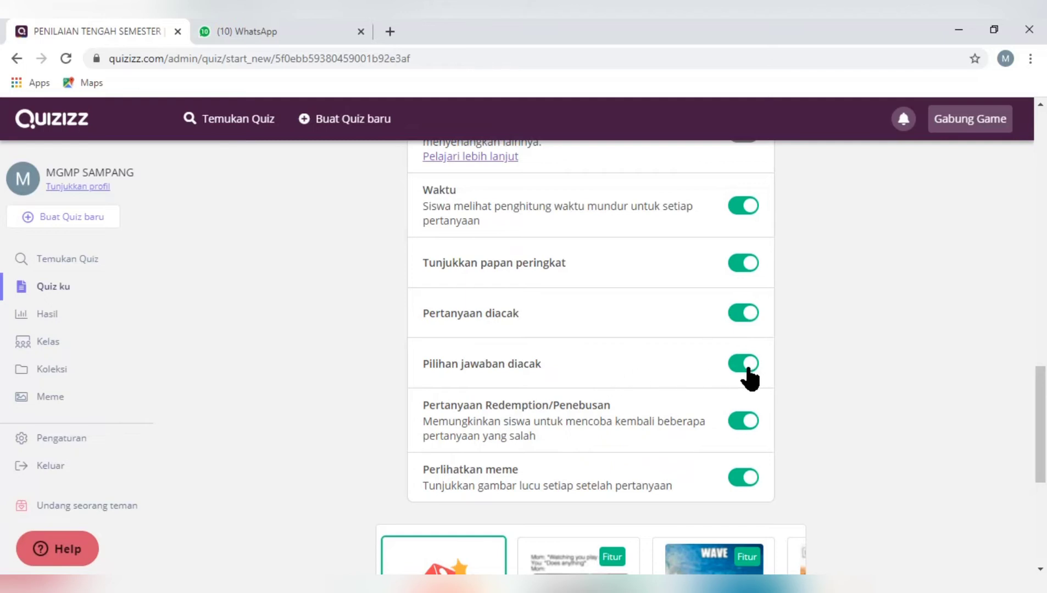
{"action": "left_click_drag", "start_coordinate": [1043, 433], "coordinate": [1044, 473]}
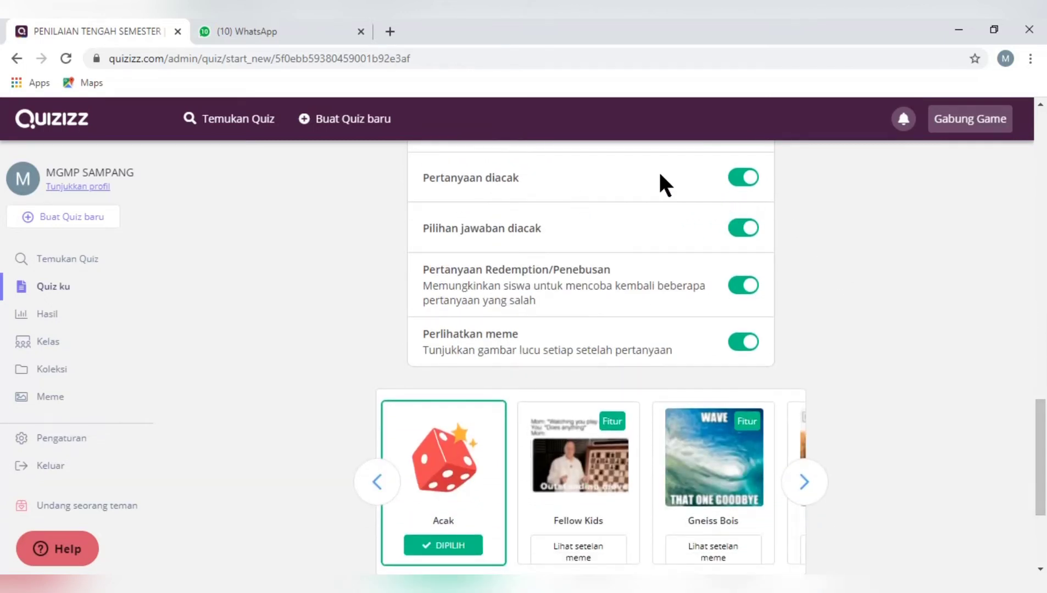
{"action": "left_click", "coordinate": [745, 181]}
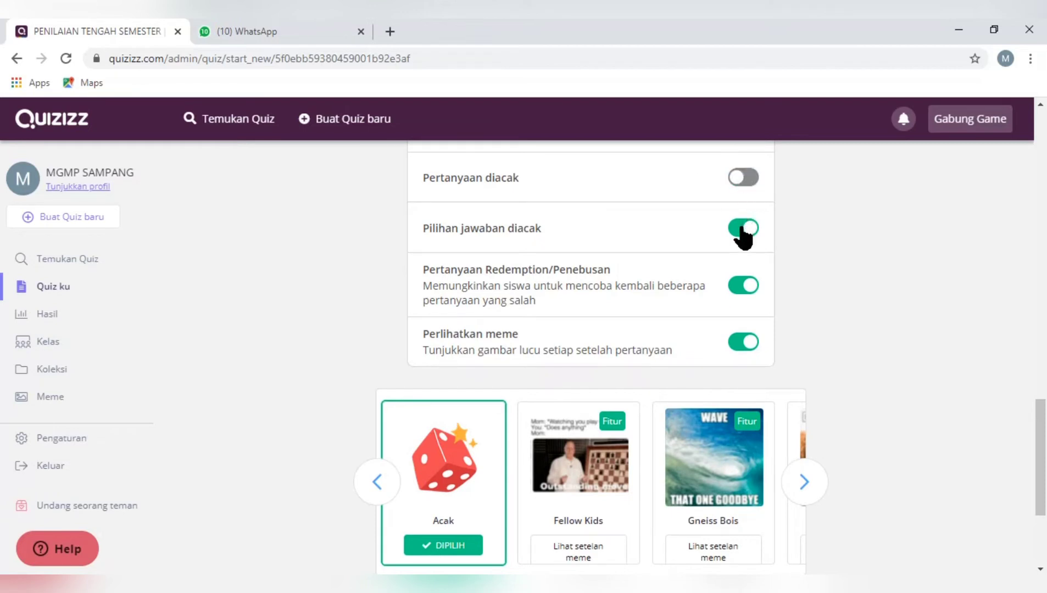
{"action": "left_click", "coordinate": [744, 229]}
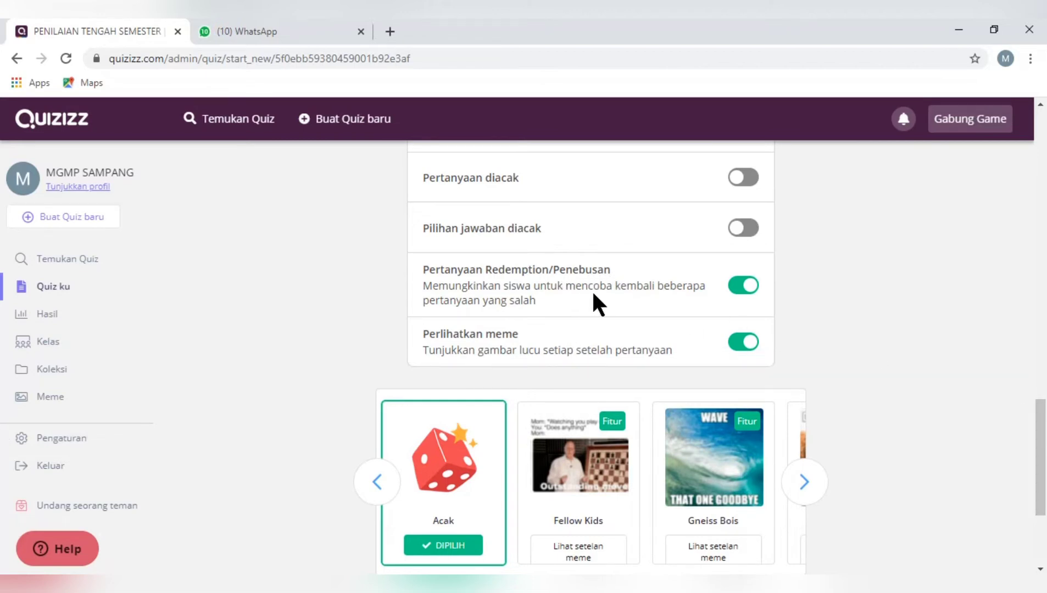
{"action": "left_click", "coordinate": [743, 287]}
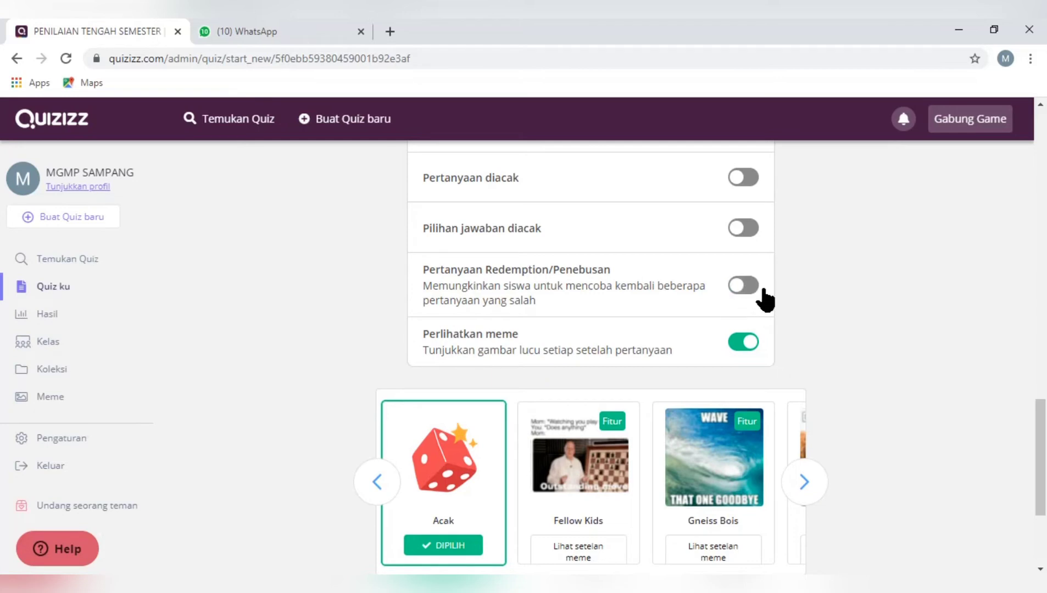
{"action": "left_click_drag", "start_coordinate": [1045, 461], "coordinate": [1045, 462]}
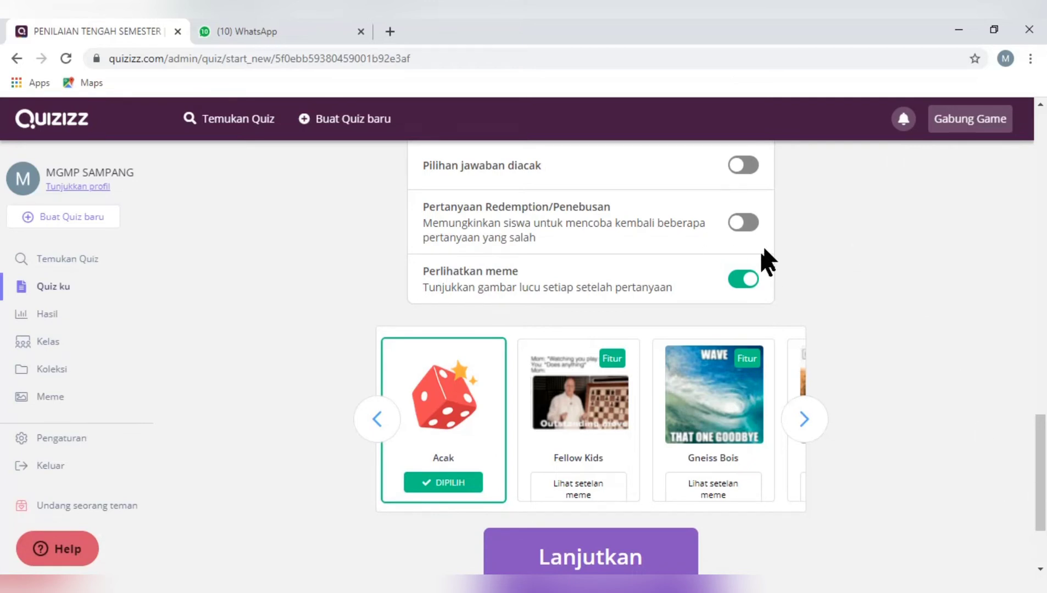
{"action": "left_click", "coordinate": [743, 280]}
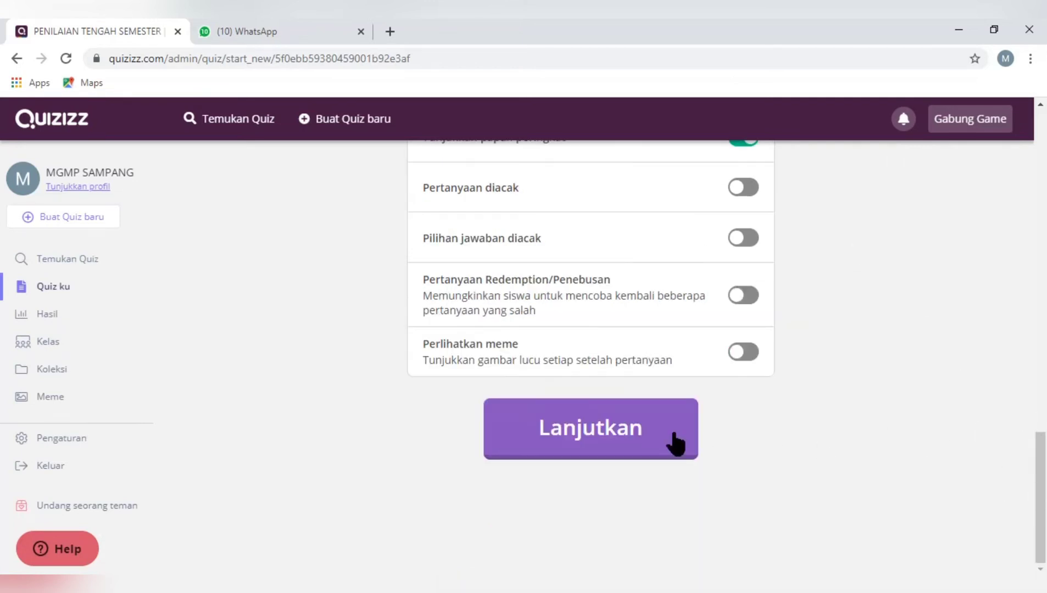
Continue to the live game's waiting room and choose Google Classroom for sharing the join link
{"action": "left_click", "coordinate": [602, 446]}
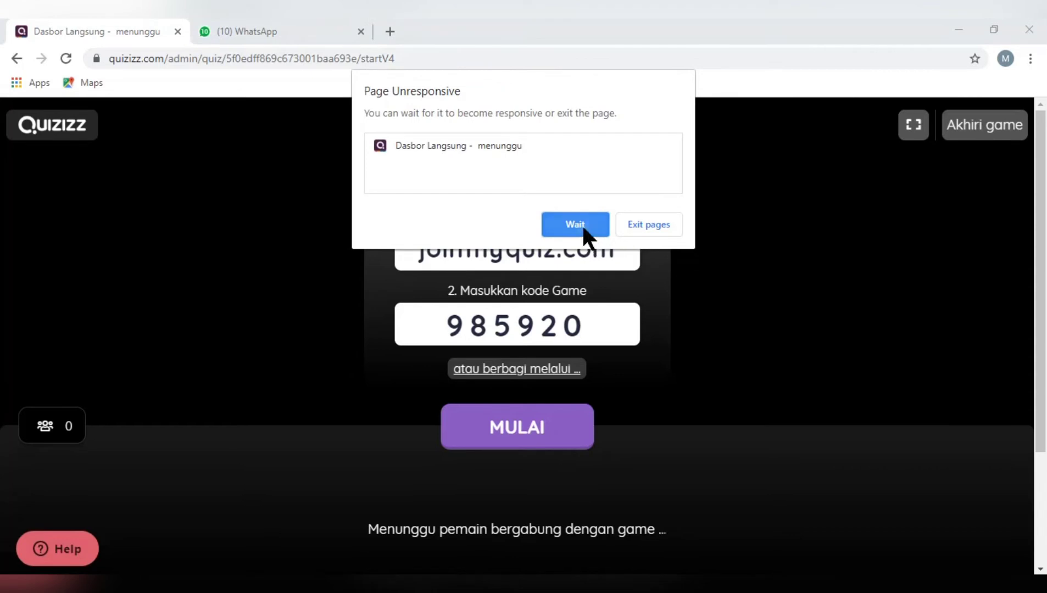
{"action": "left_click", "coordinate": [582, 223]}
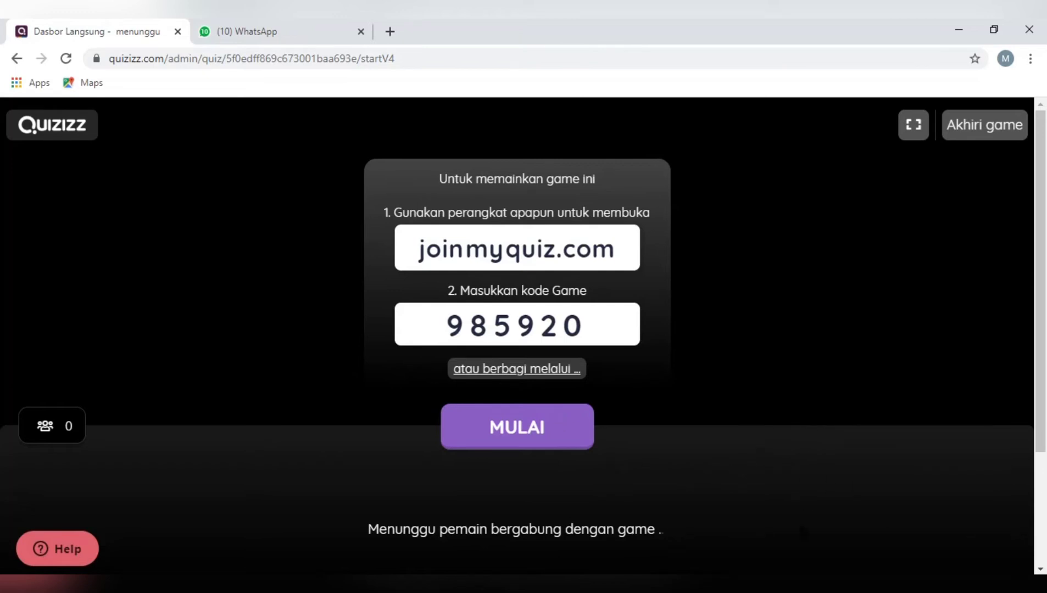
{"action": "left_click", "coordinate": [483, 368]}
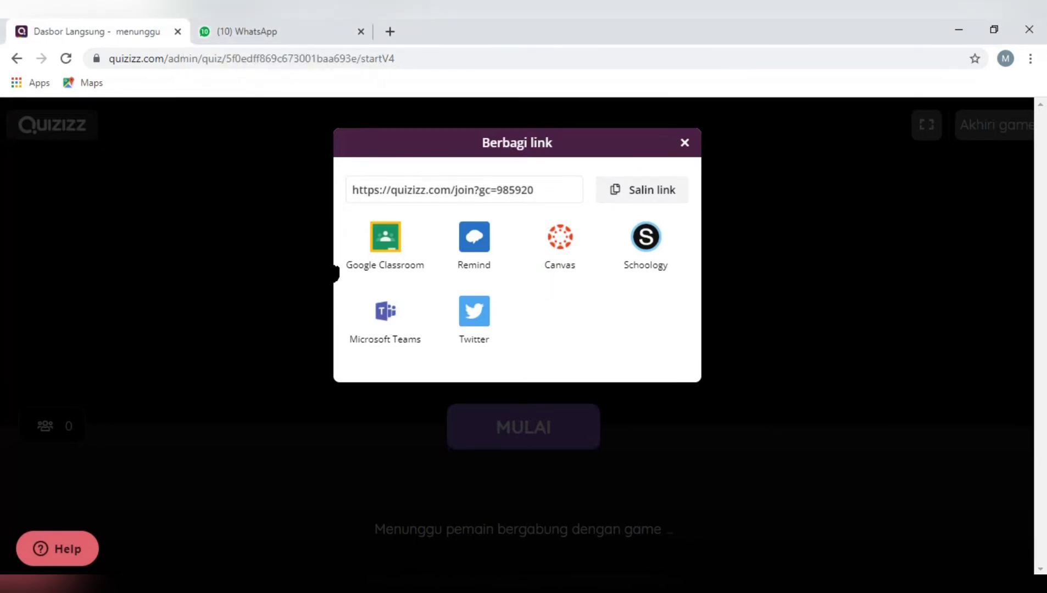
{"action": "left_click", "coordinate": [388, 247]}
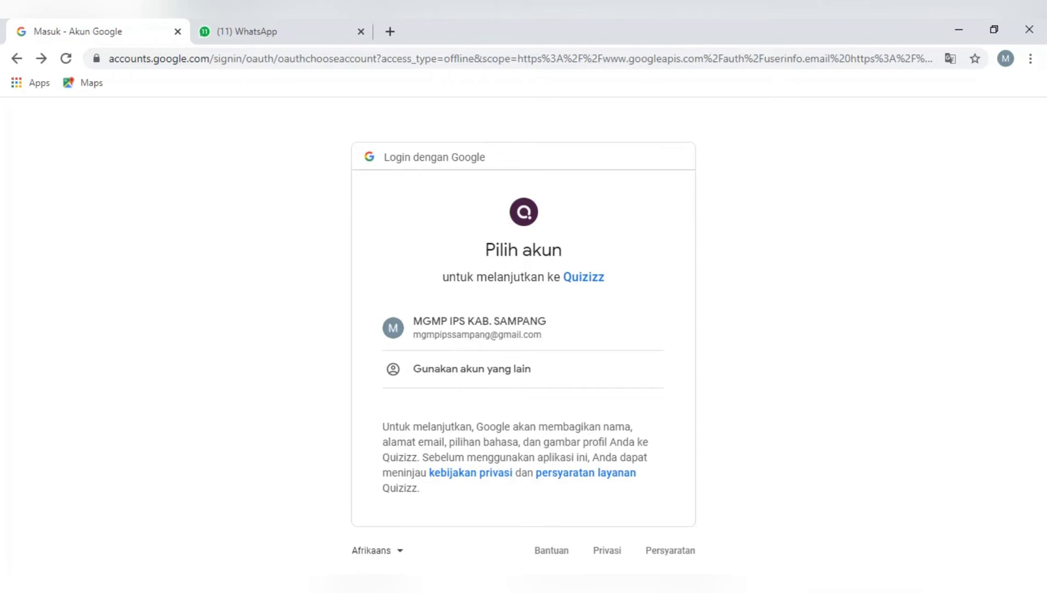
Choose a different Google account for the Quizizz login and submit that account's e-mail address
{"action": "left_click", "coordinate": [856, 590]}
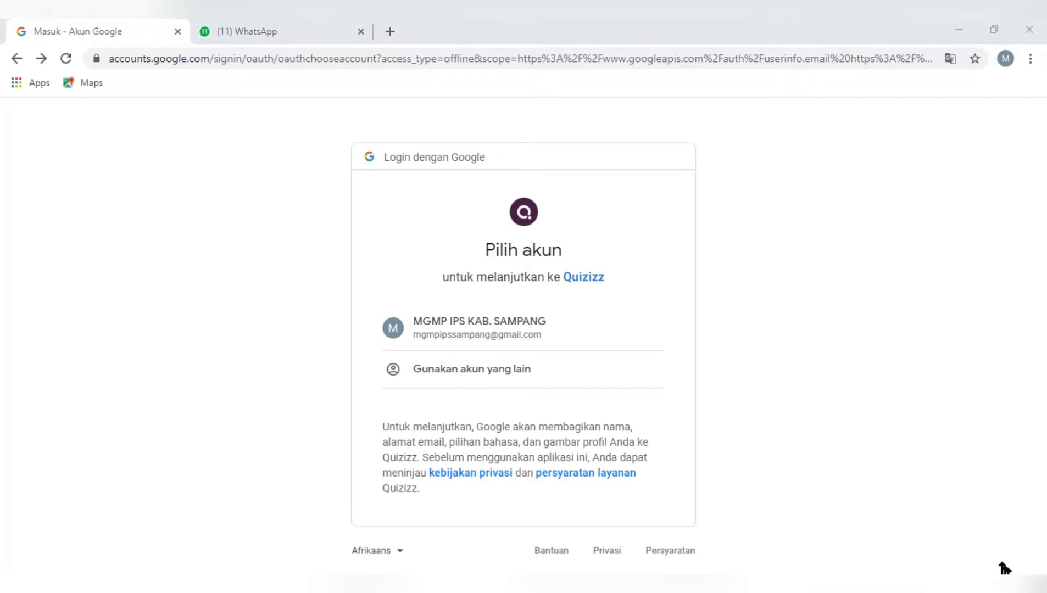
{"action": "left_click", "coordinate": [563, 365]}
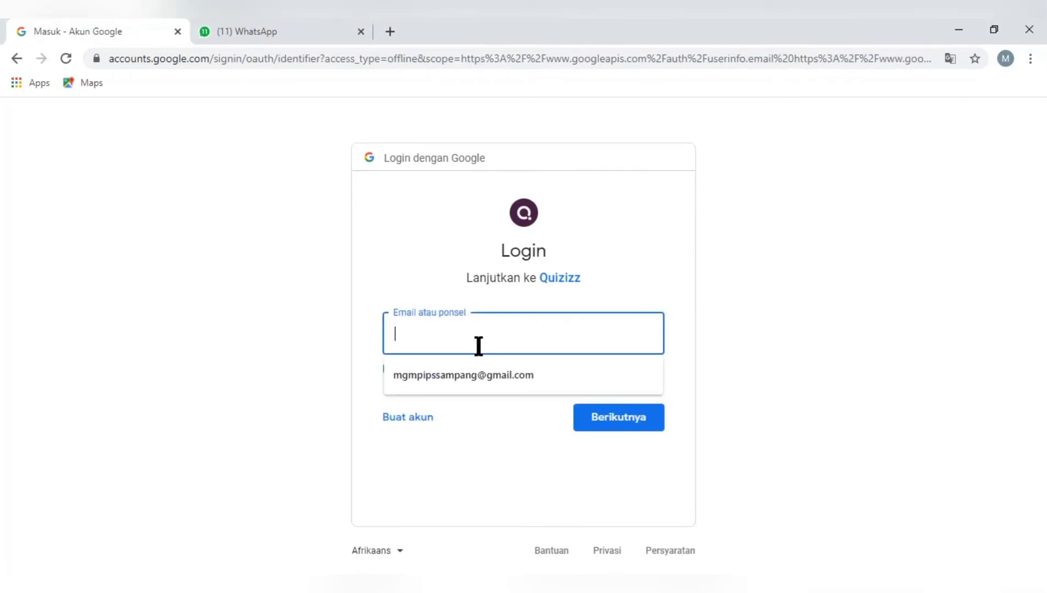
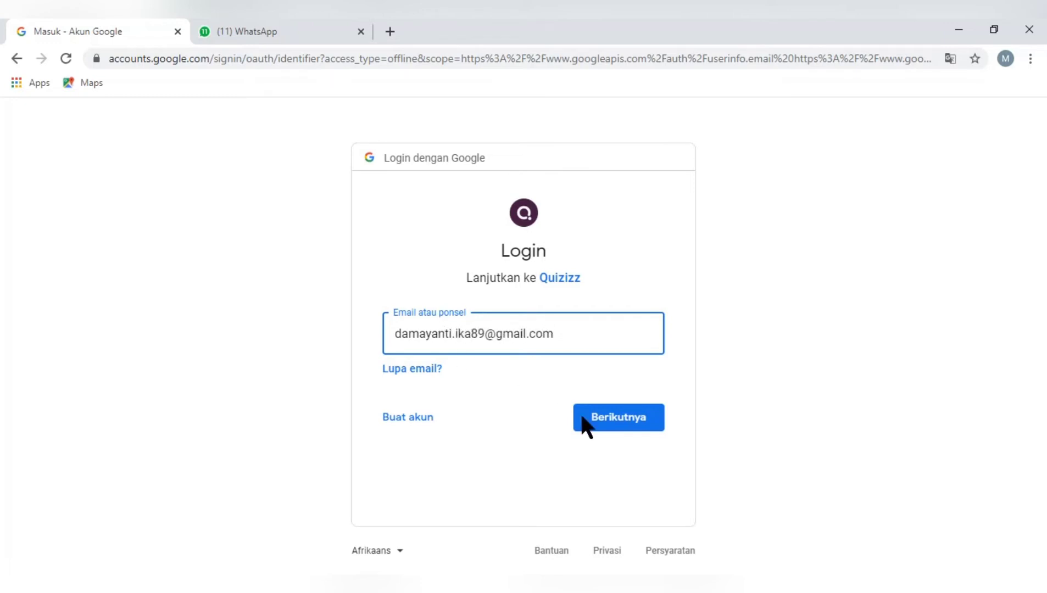
{"action": "left_click", "coordinate": [609, 419]}
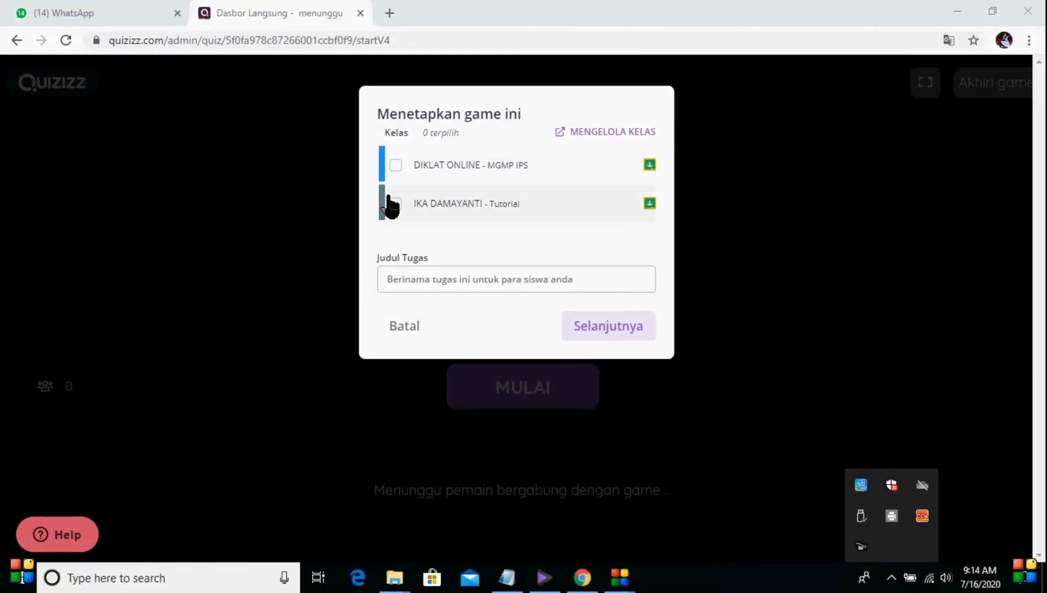
Assign the game to the Tutorial class in Google Classroom with the assignment title PTS
{"action": "left_click", "coordinate": [395, 204]}
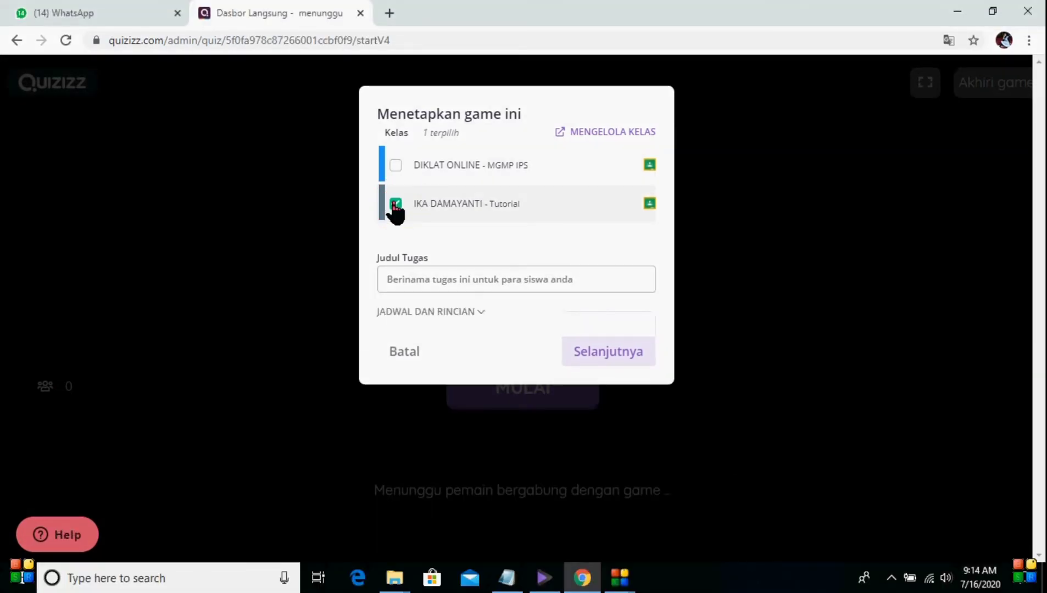
{"action": "left_click", "coordinate": [466, 275]}
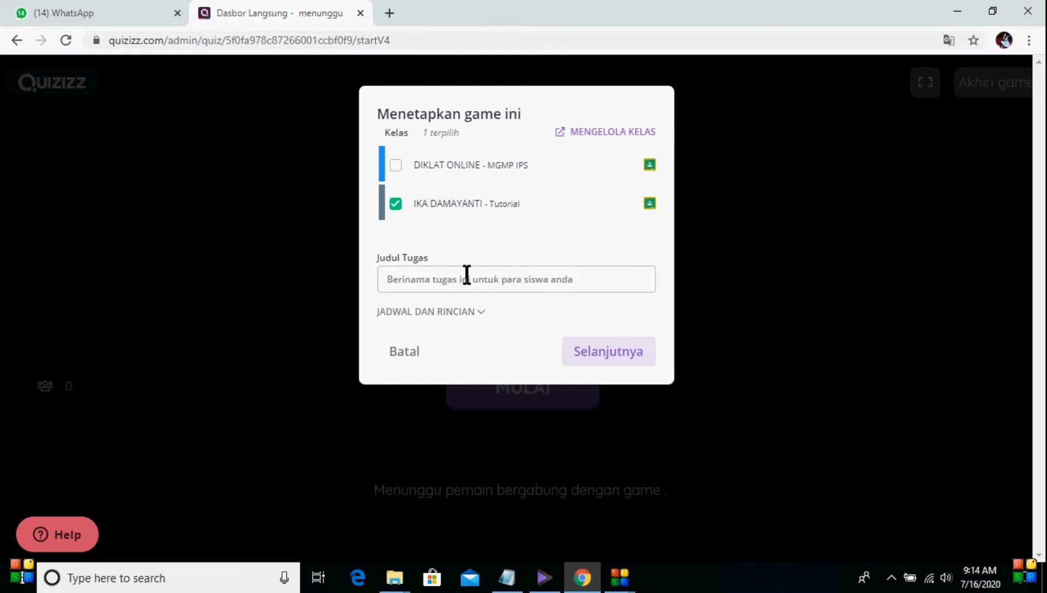
{"action": "type", "text": "PT"}
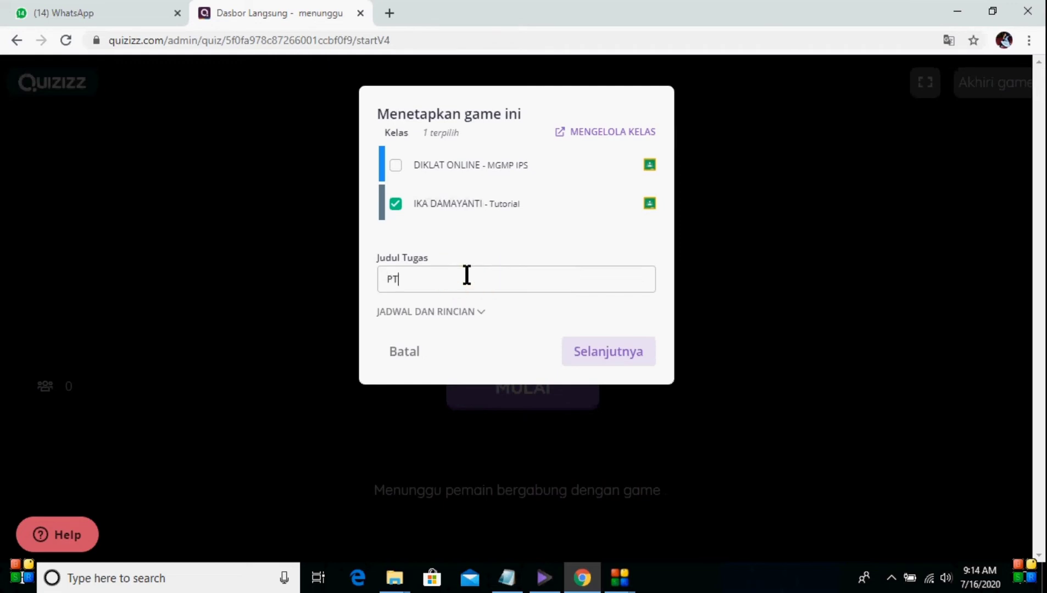
{"action": "type", "text": "S"}
Expand the assignment's schedule and details, keep Sekarang as the start time, and proceed with assigning the game
{"action": "left_click", "coordinate": [480, 312]}
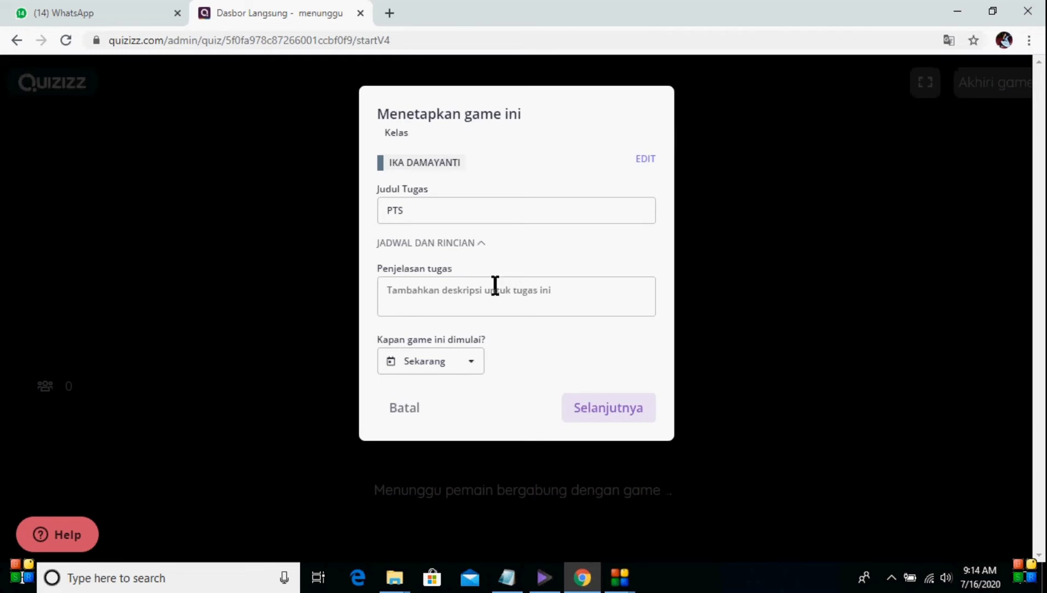
{"action": "left_click", "coordinate": [470, 289]}
{"action": "left_click", "coordinate": [473, 364]}
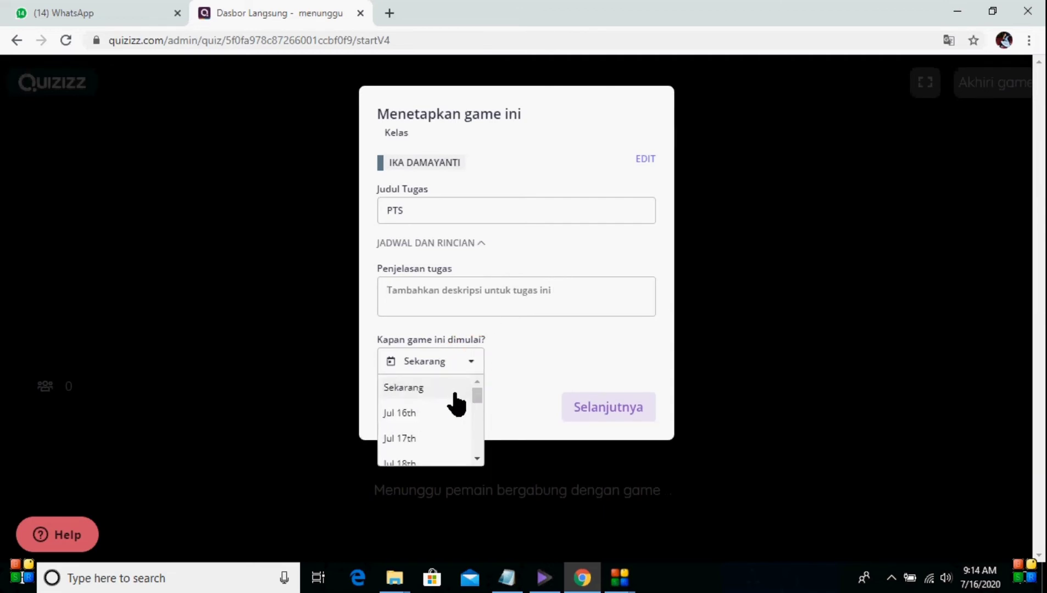
{"action": "left_click", "coordinate": [391, 363]}
{"action": "mouse_move", "coordinate": [475, 391]}
{"action": "left_mouse_down"}
{"action": "mouse_move", "coordinate": [477, 425]}
{"action": "mouse_move", "coordinate": [467, 372]}
{"action": "left_mouse_up"}
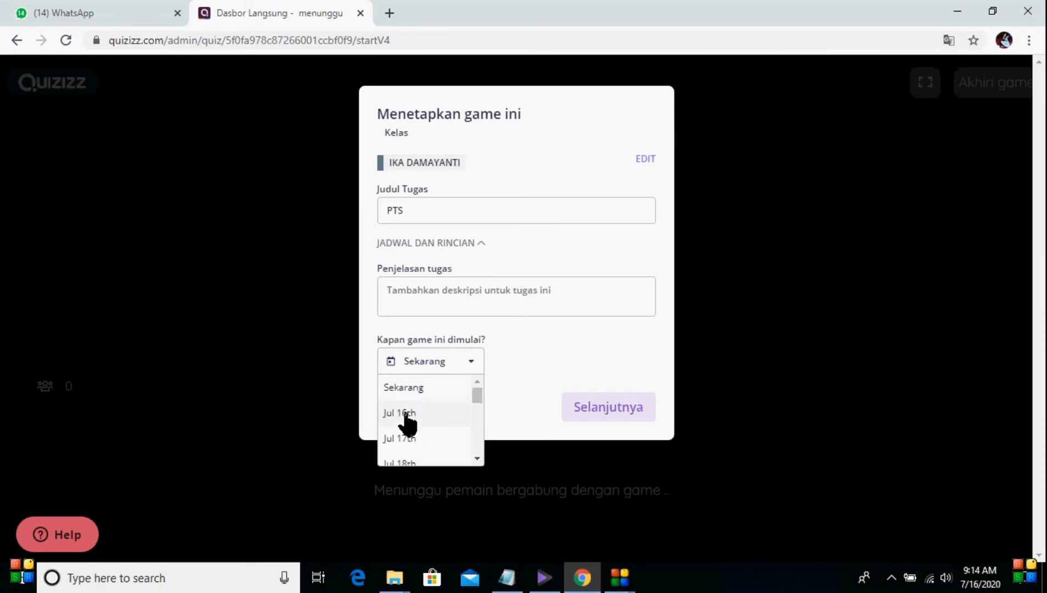
{"action": "left_click", "coordinate": [407, 365]}
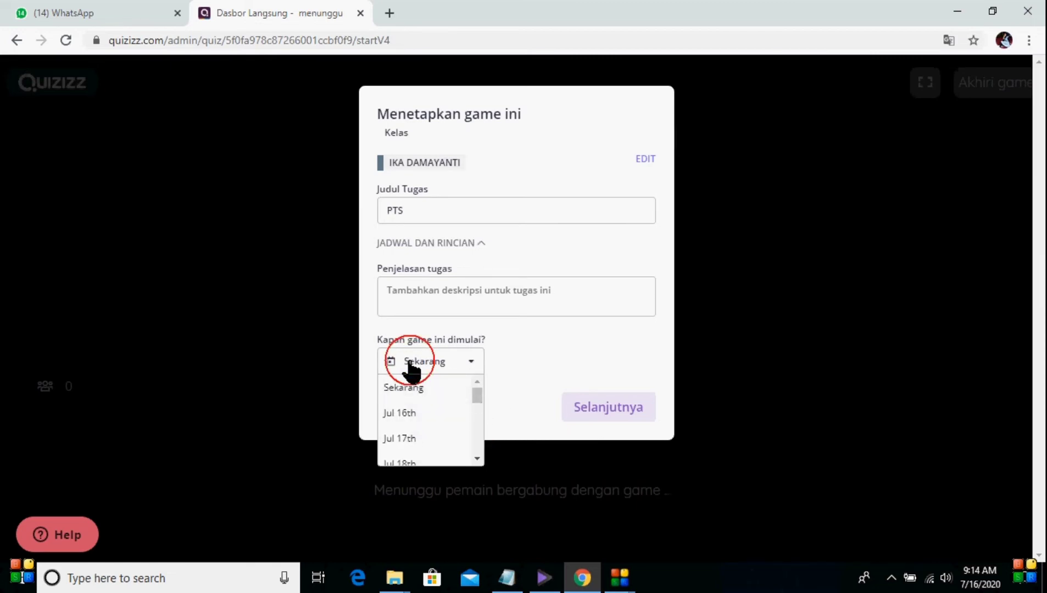
{"action": "left_click", "coordinate": [608, 416]}
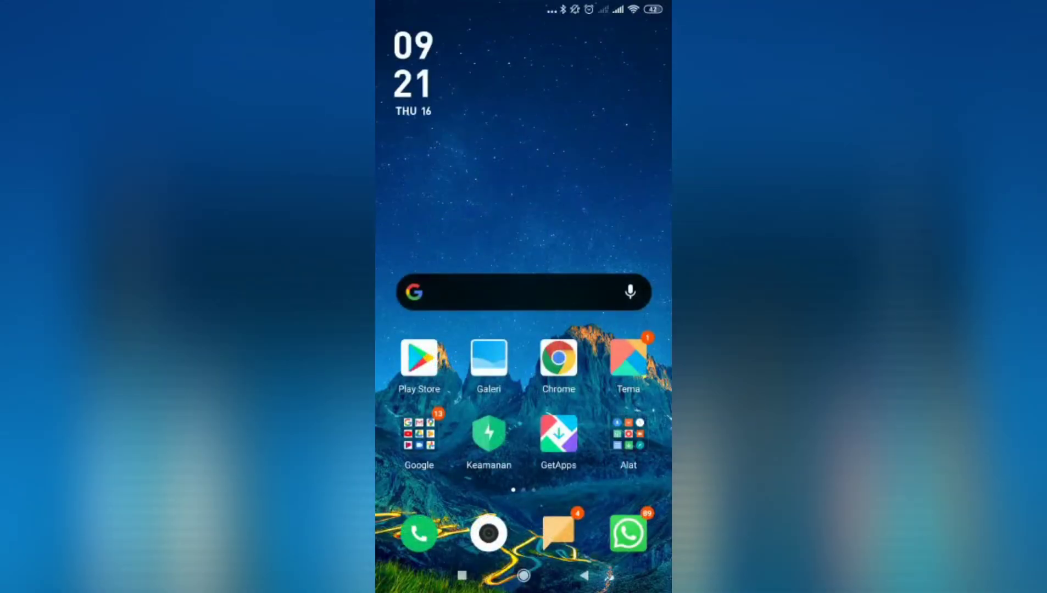
Switch to Google Classroom on the phone and open the newest PTS assignment in the Tutorial class
{"action": "left_click_drag", "start_coordinate": [621, 384], "coordinate": [429, 384]}
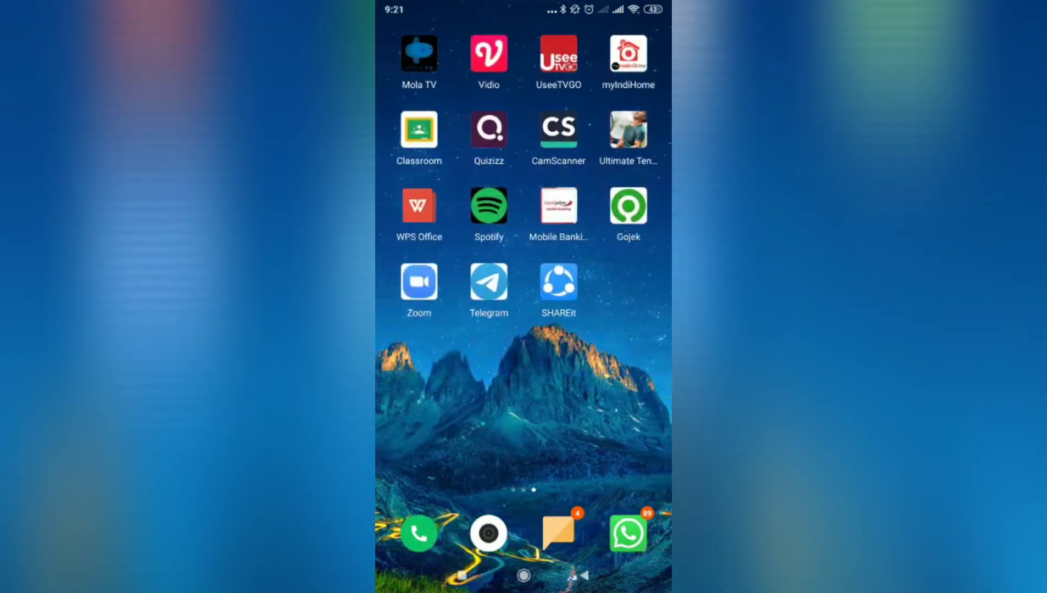
{"action": "left_click", "coordinate": [419, 129]}
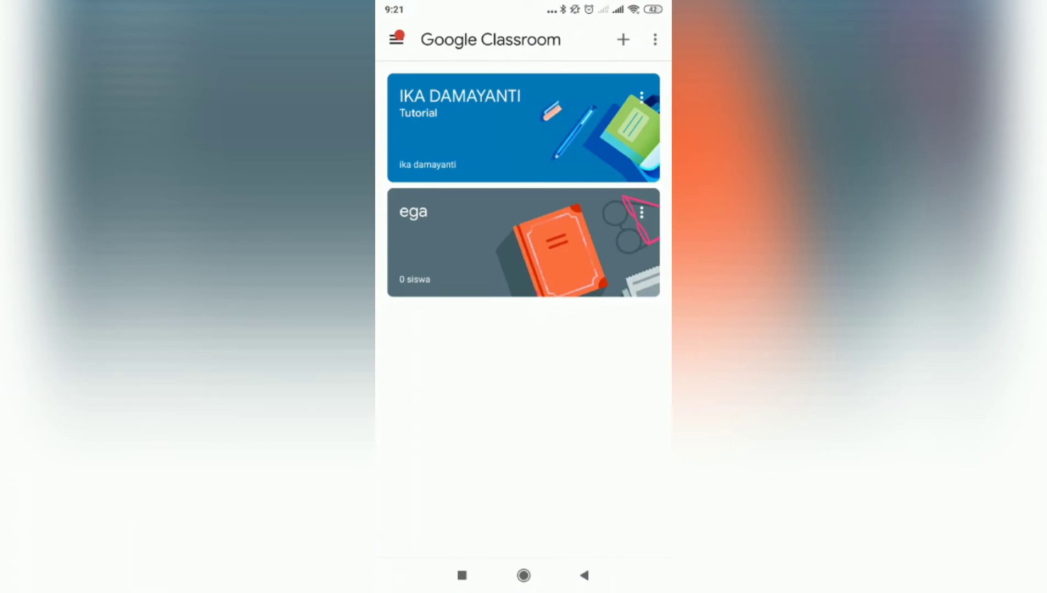
{"action": "left_click", "coordinate": [467, 137]}
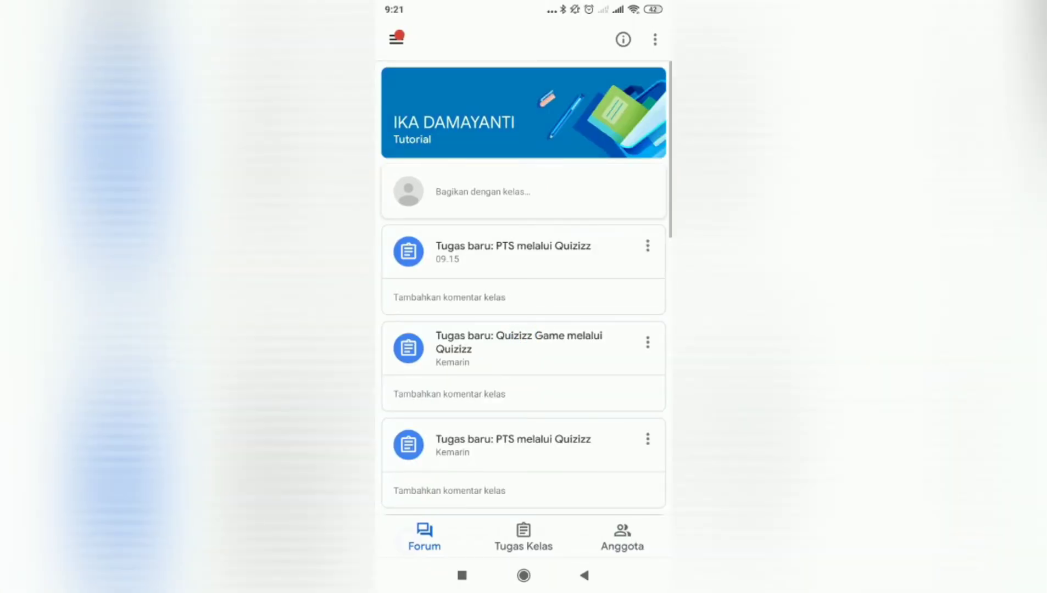
{"action": "left_click", "coordinate": [513, 252]}
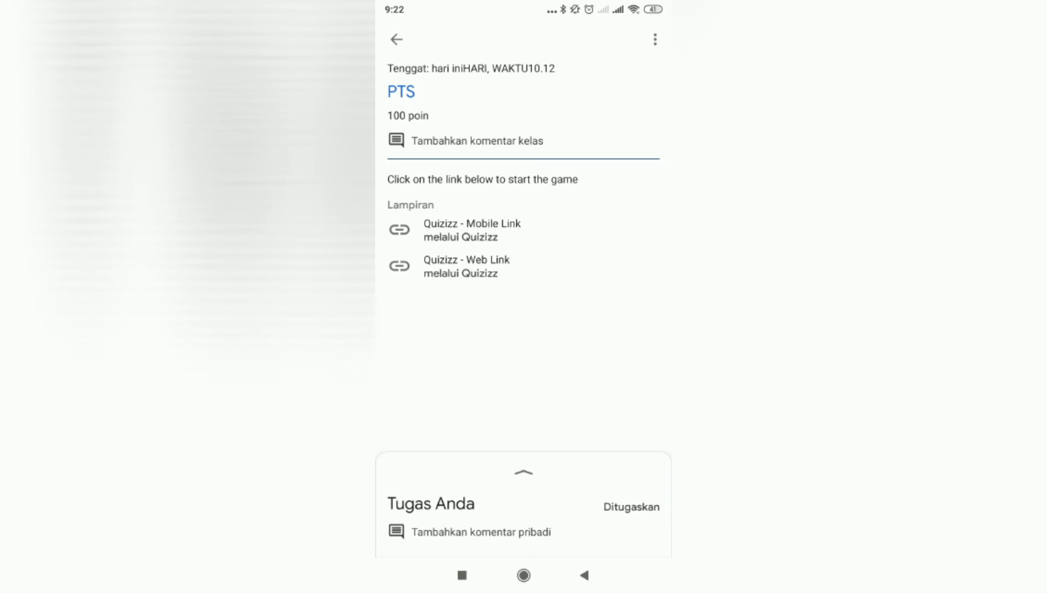
Open the assignment's Quizizz web link, grant Quizizz access to the Google account, and start the game as the student
{"action": "left_click", "coordinate": [455, 266]}
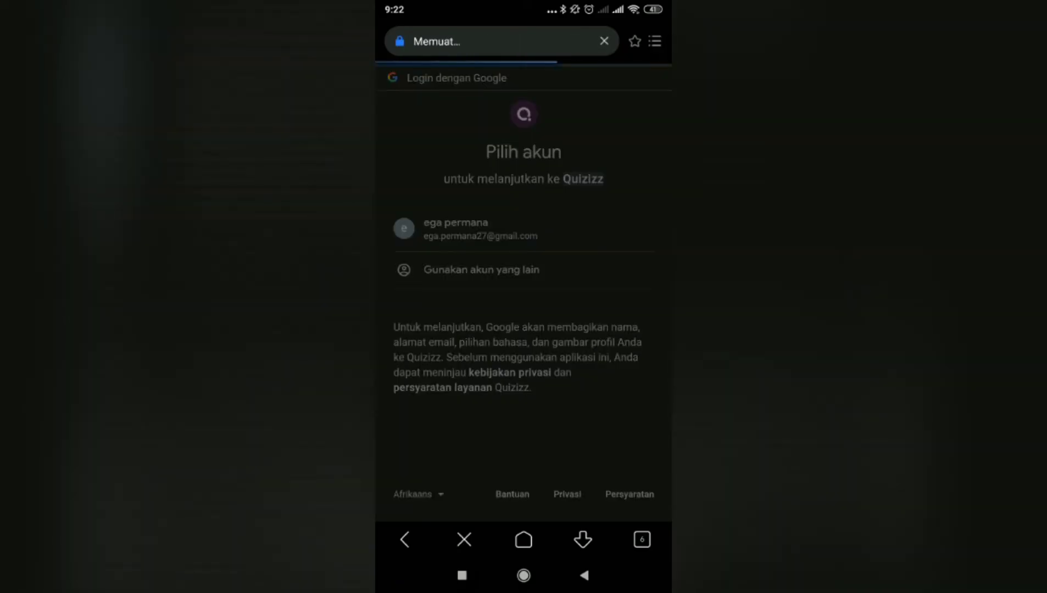
{"action": "scroll", "coordinate": [524, 275], "scroll_direction": "down", "scroll_amount": 8}
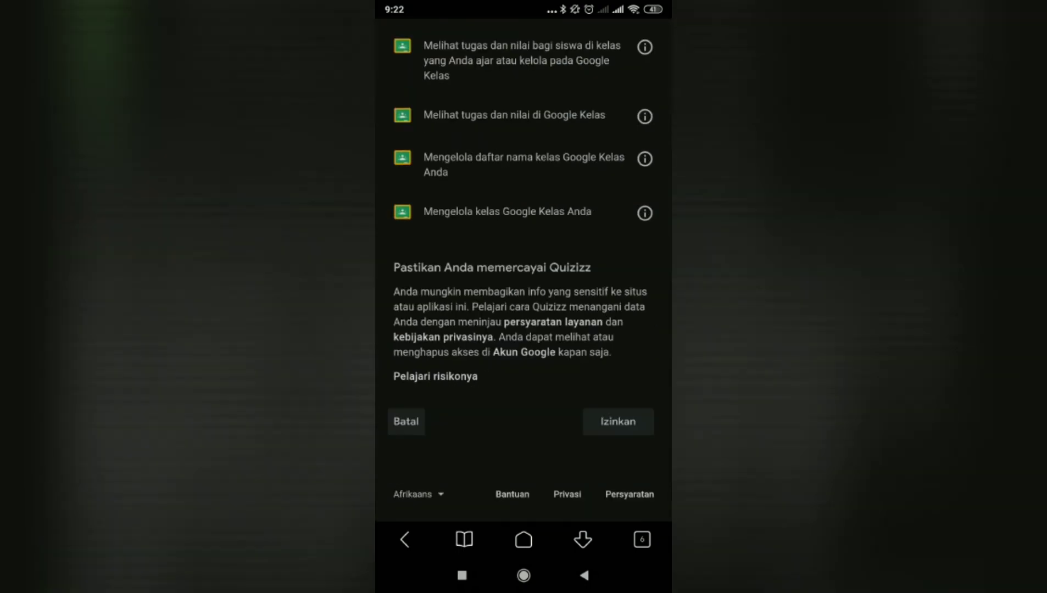
{"action": "left_click", "coordinate": [617, 422]}
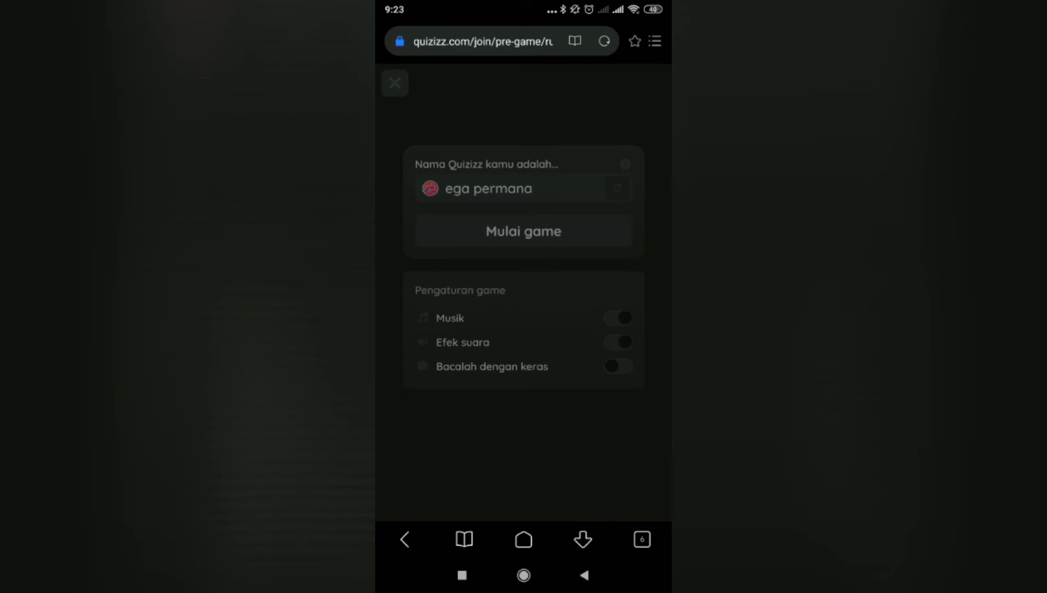
{"action": "left_click", "coordinate": [523, 232]}
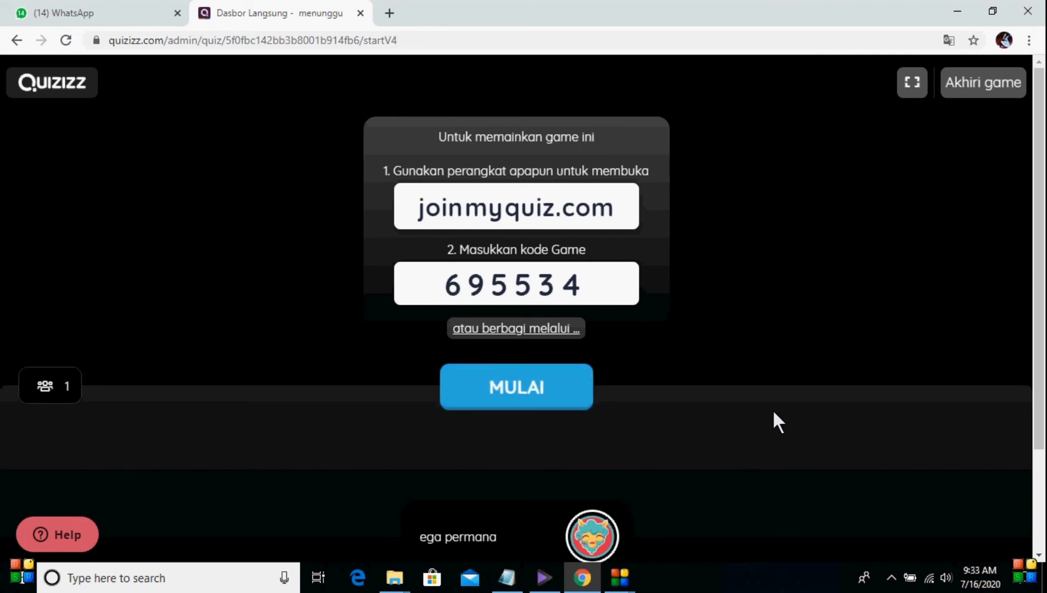
Start the live game from the host dashboard on the computer, and end it with confirmation
{"action": "left_click", "coordinate": [487, 407]}
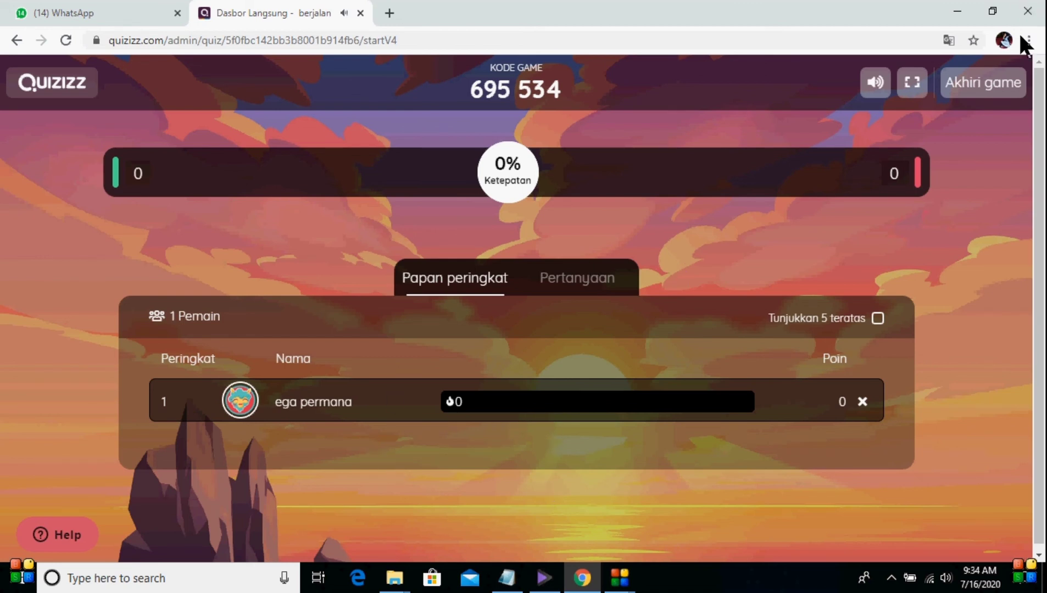
{"action": "left_click", "coordinate": [976, 85]}
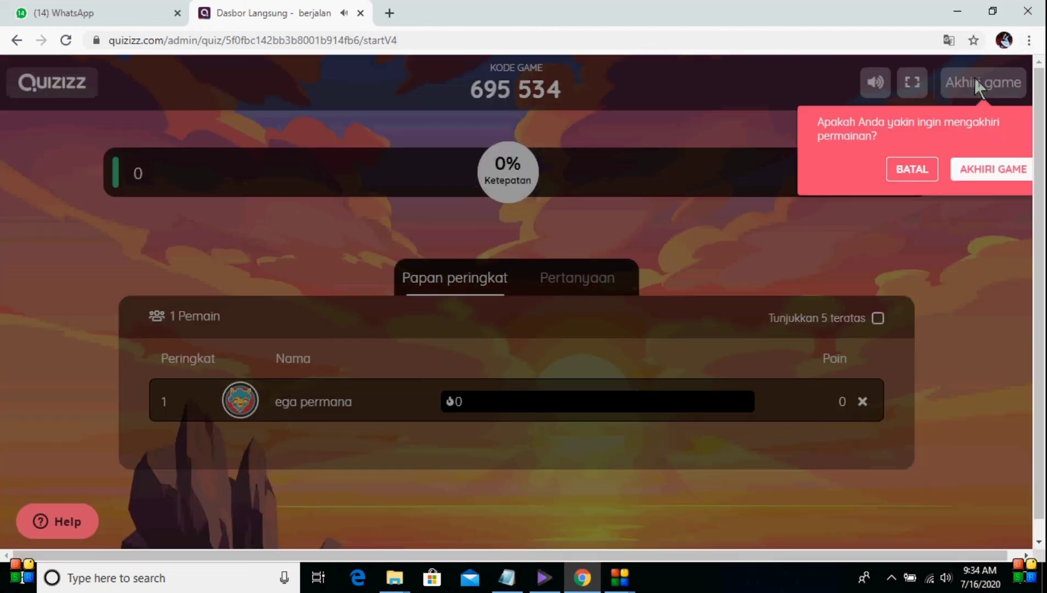
{"action": "left_click", "coordinate": [981, 172]}
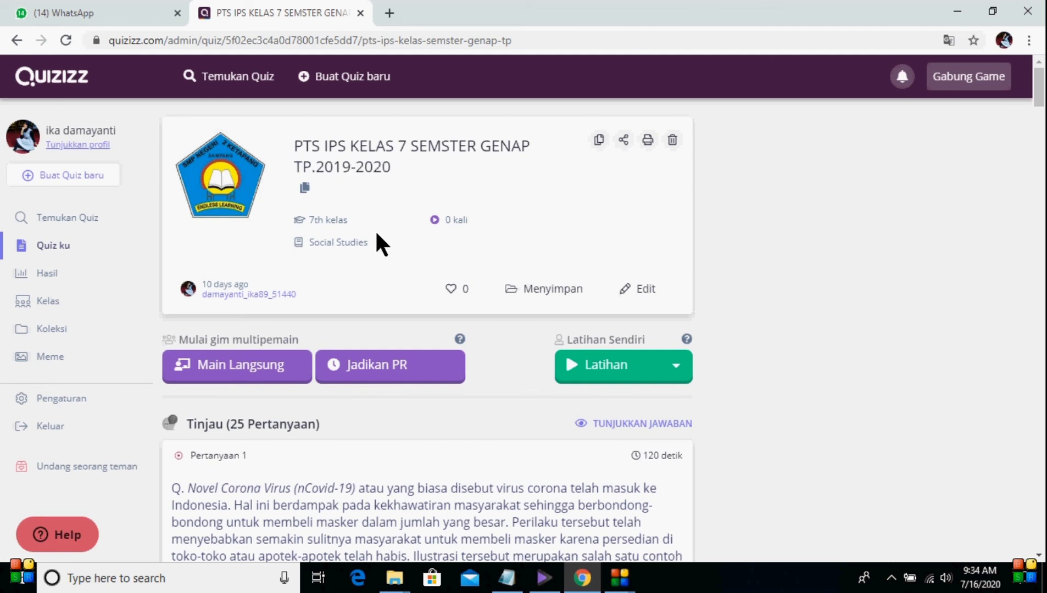
Assign the PTS IPS KELAS 7 quiz as homework (PR) with a deadline date of Jul 17th
{"action": "left_click", "coordinate": [378, 368]}
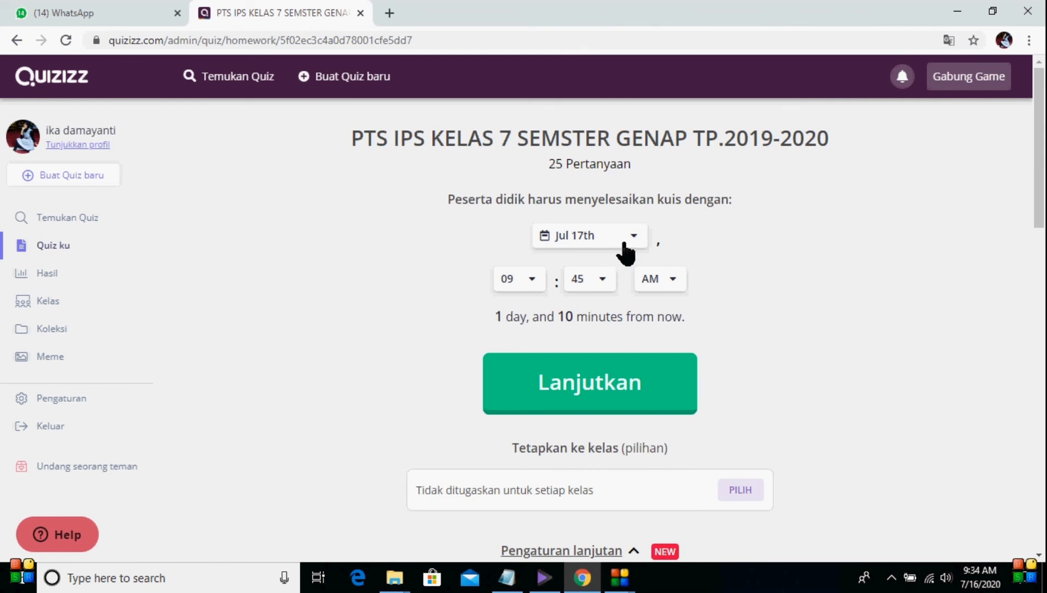
{"action": "left_click", "coordinate": [625, 242]}
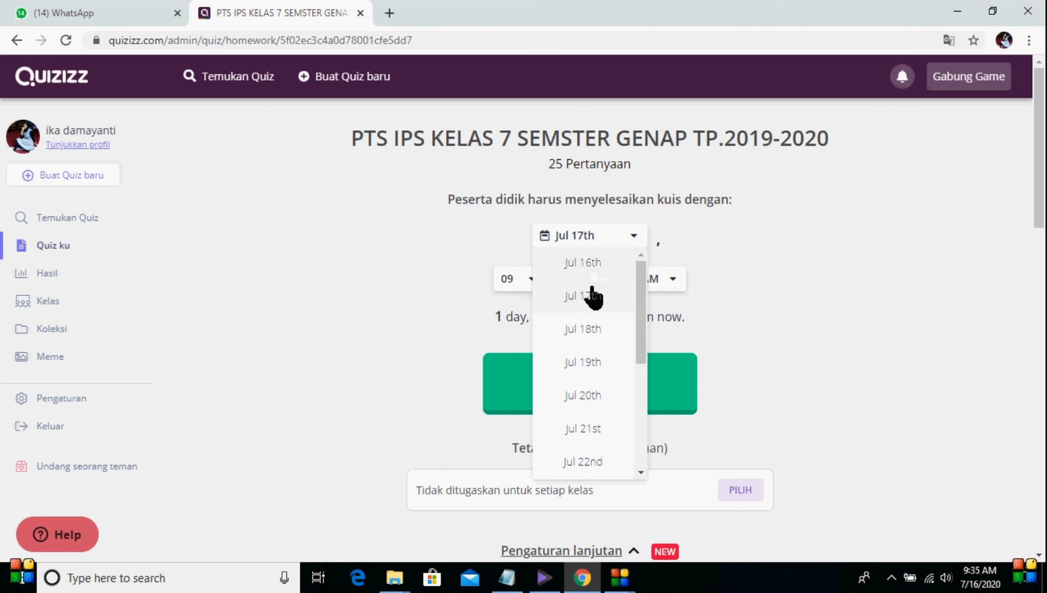
{"action": "left_click", "coordinate": [592, 291]}
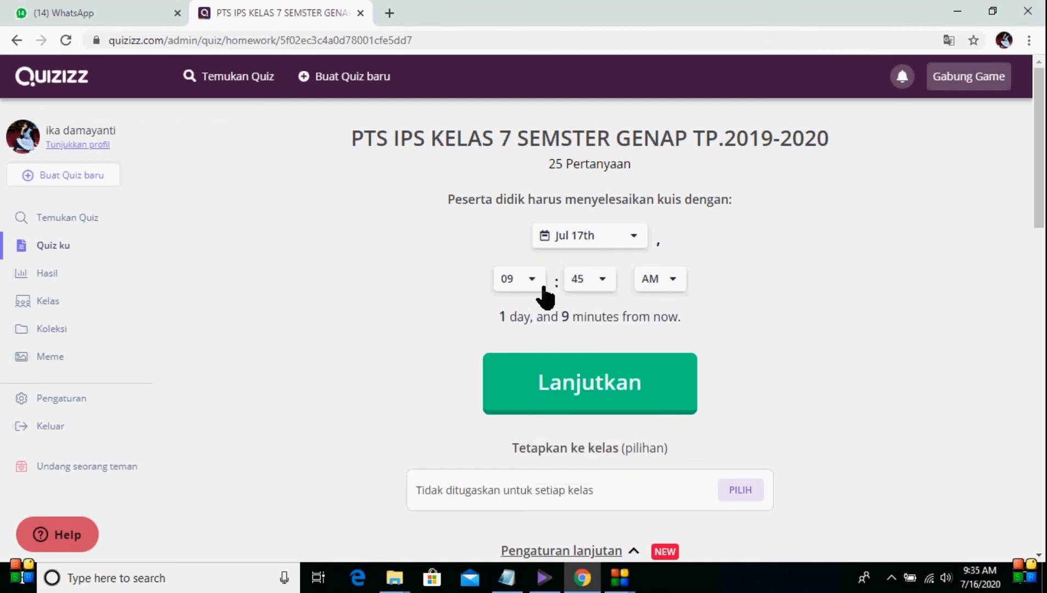
{"action": "left_click", "coordinate": [589, 388]}
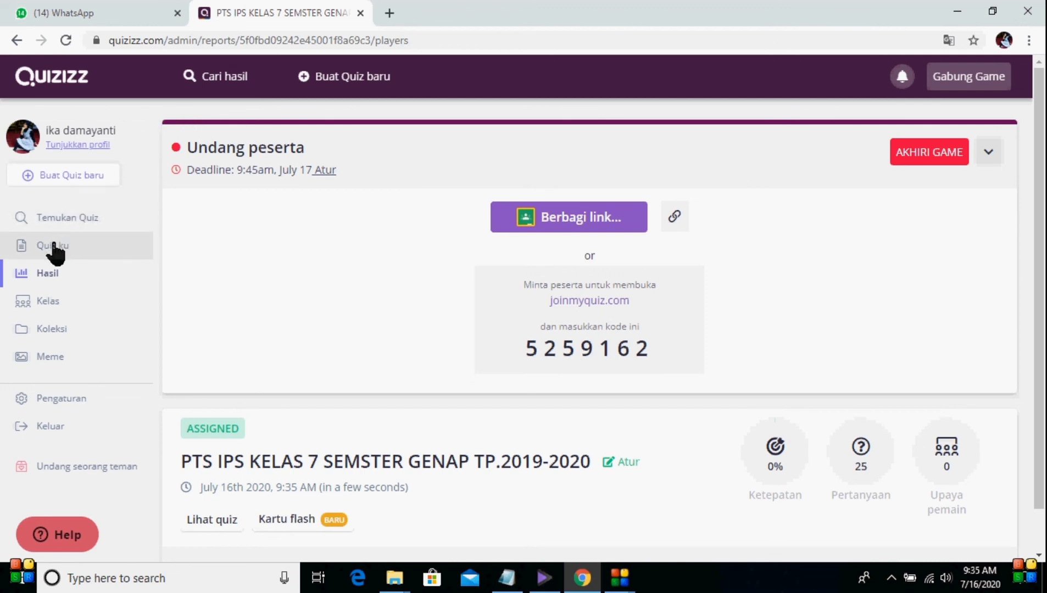
Look over the list of own quizzes and the game results reports, and return to the quiz list
{"action": "left_click", "coordinate": [73, 248]}
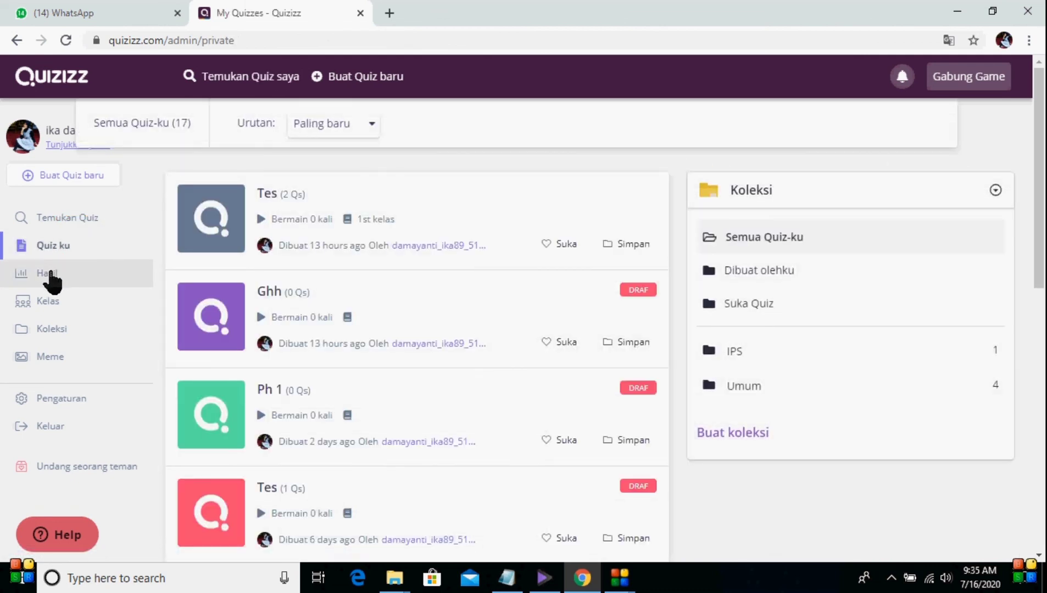
{"action": "left_click", "coordinate": [51, 274]}
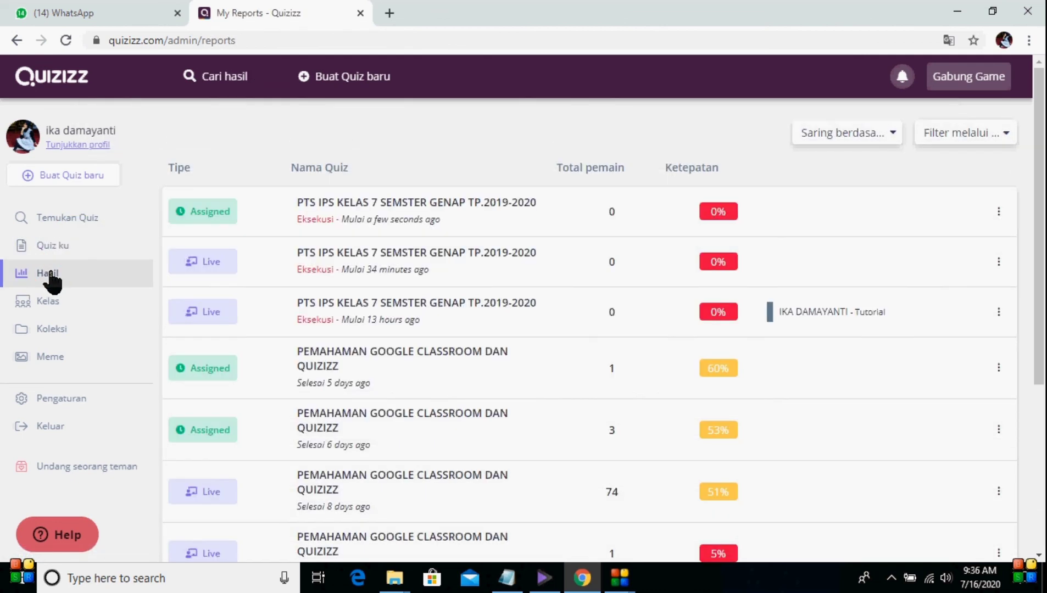
{"action": "left_click", "coordinate": [57, 248]}
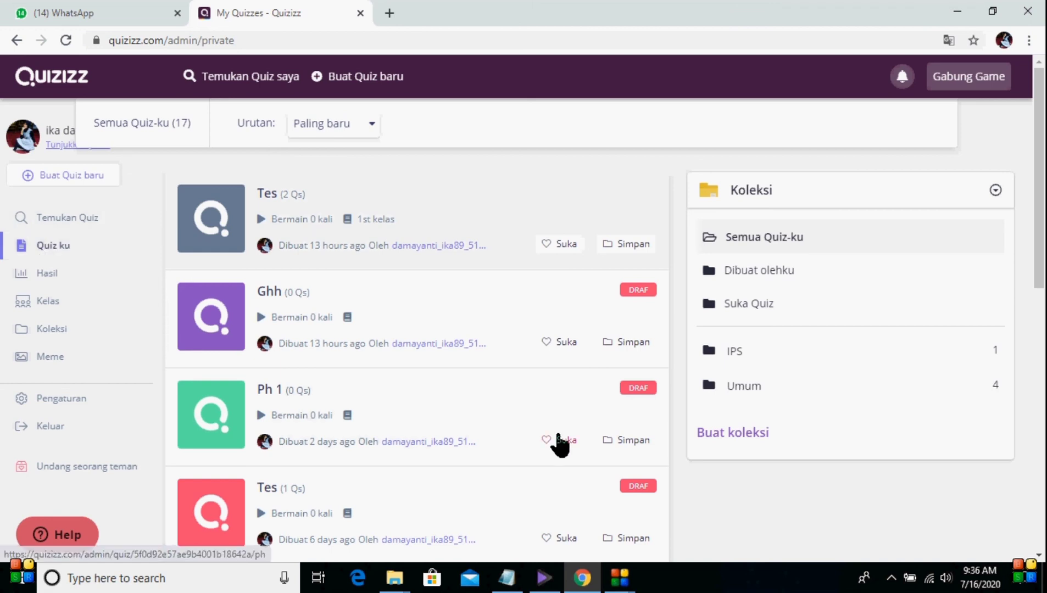
{"action": "left_click", "coordinate": [886, 579]}
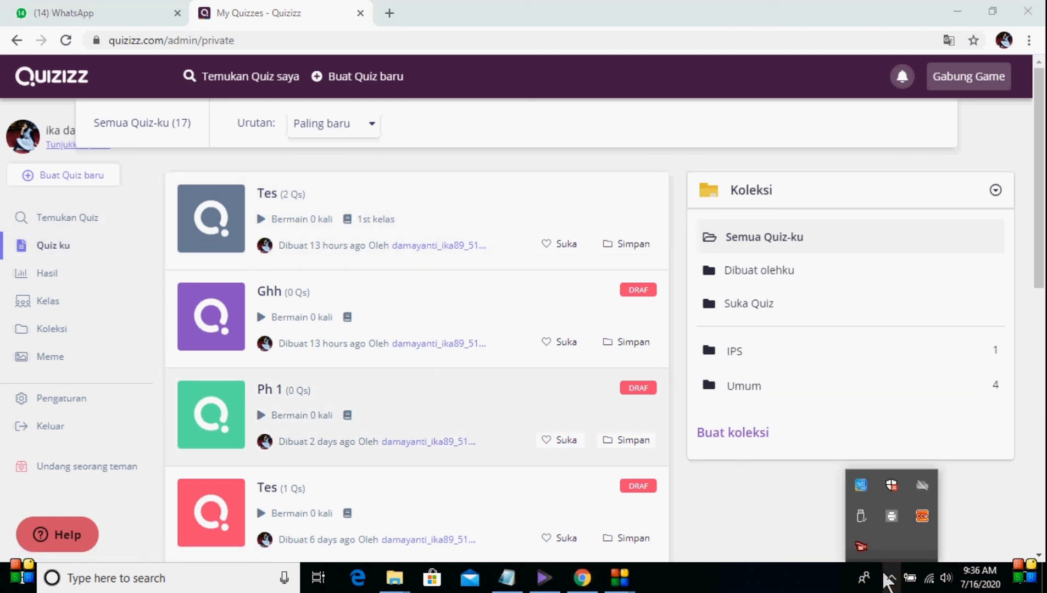
{"action": "right_click", "coordinate": [862, 548]}
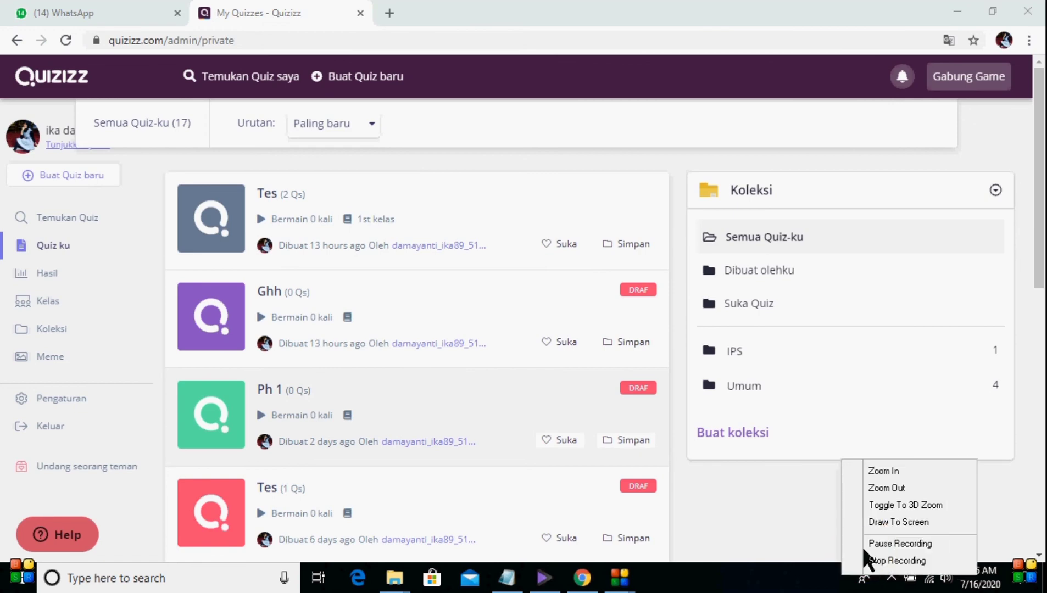
{"action": "left_click", "coordinate": [879, 561]}
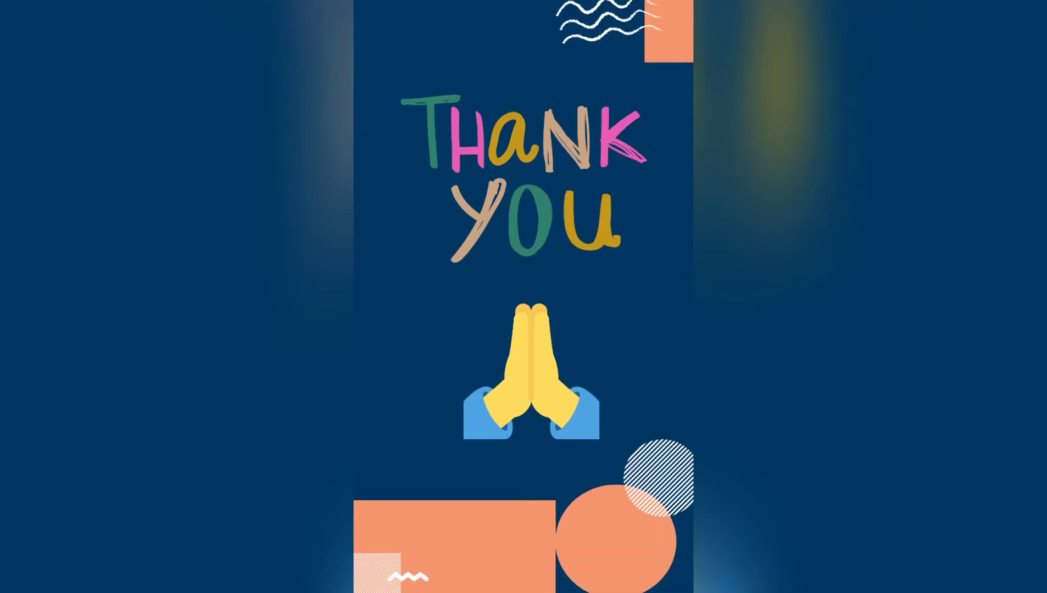